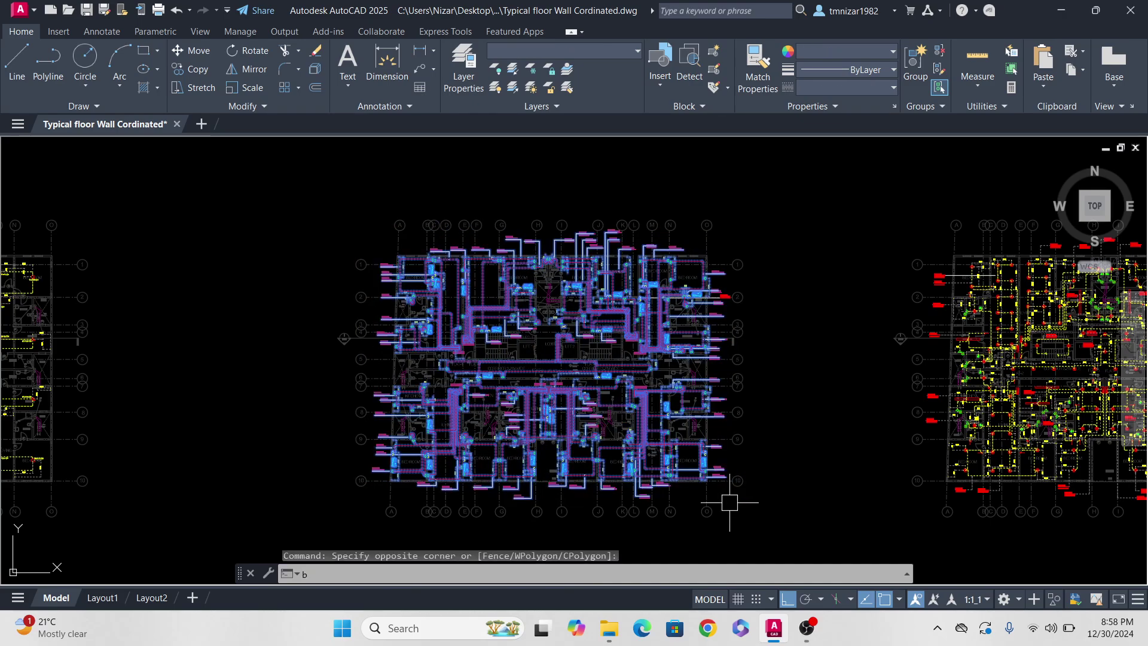
Step: Define a block named 'new b' from the middle plan's 607 objects, set to Convert to block
key("Return")
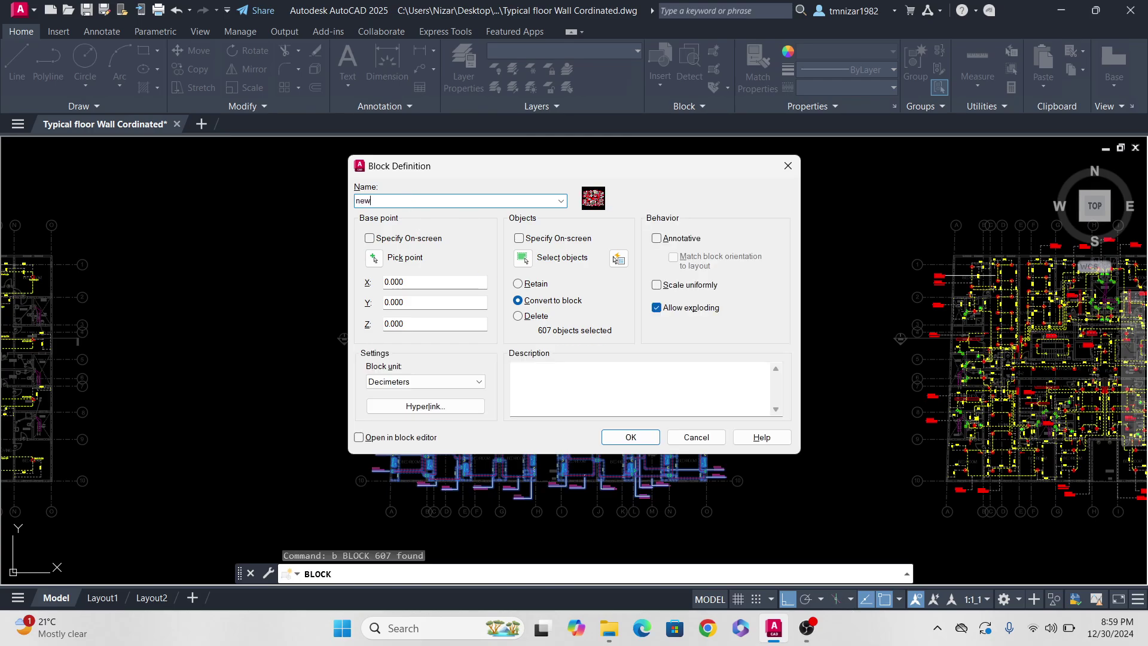
Step: Snap the 'new b' base point to a line midpoint and create the block
left_click(374, 258)
scroll(562, 390, "up", 5)
scroll(562, 390, "up", 10)
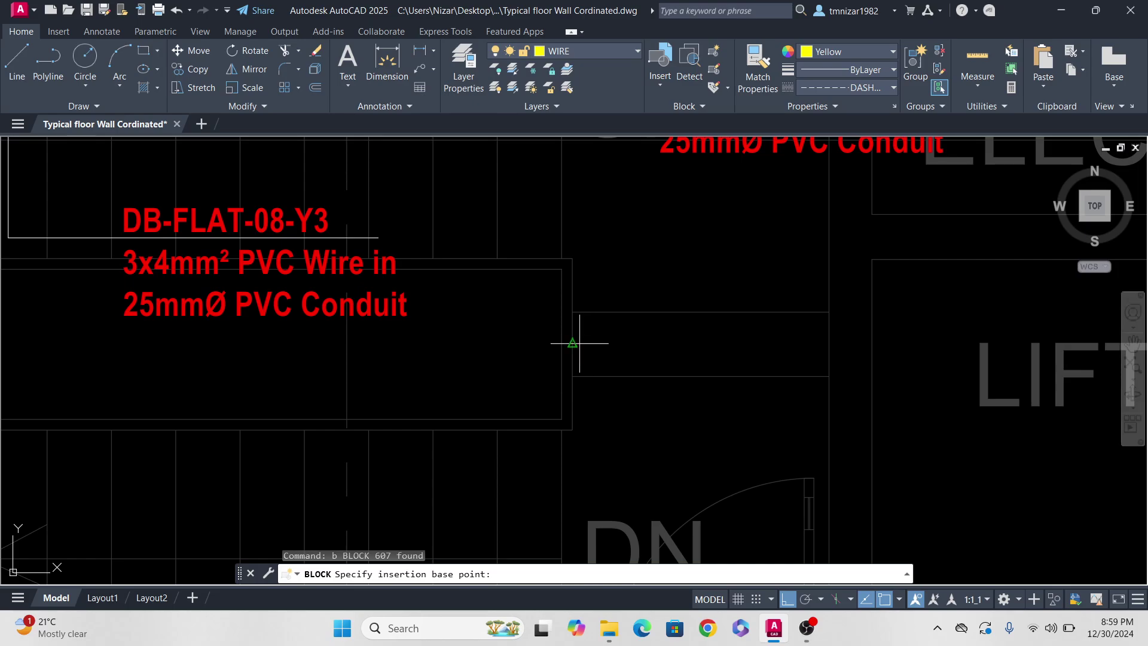
left_click(573, 344)
left_click(631, 436)
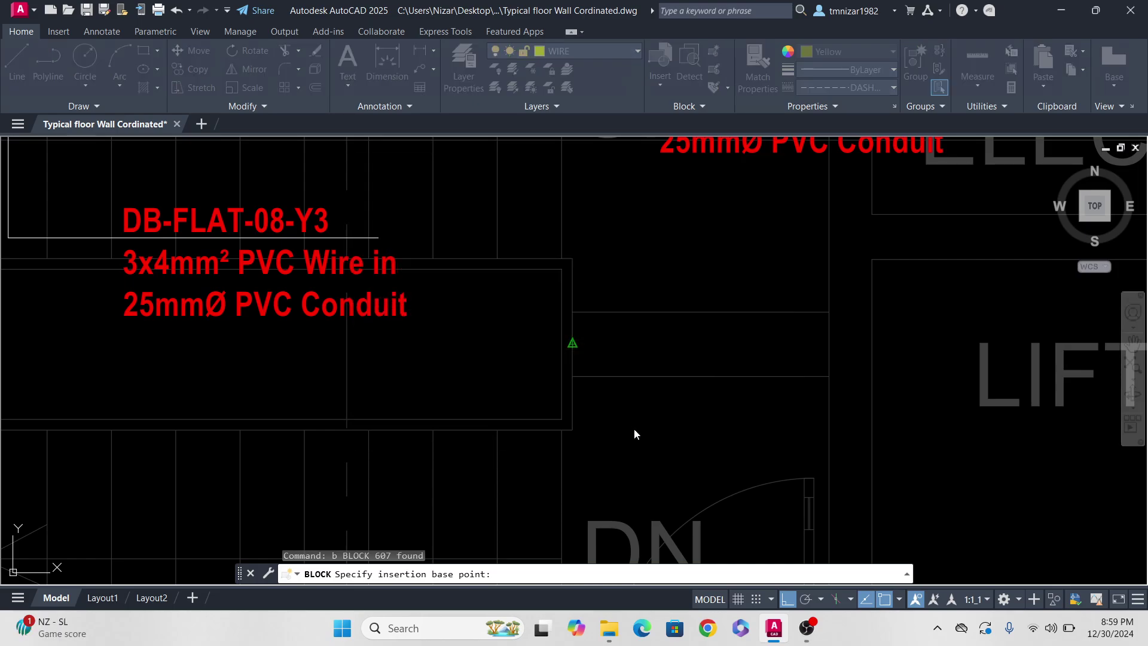
Step: Select everything in the drawing
scroll(595, 369, "down", 8)
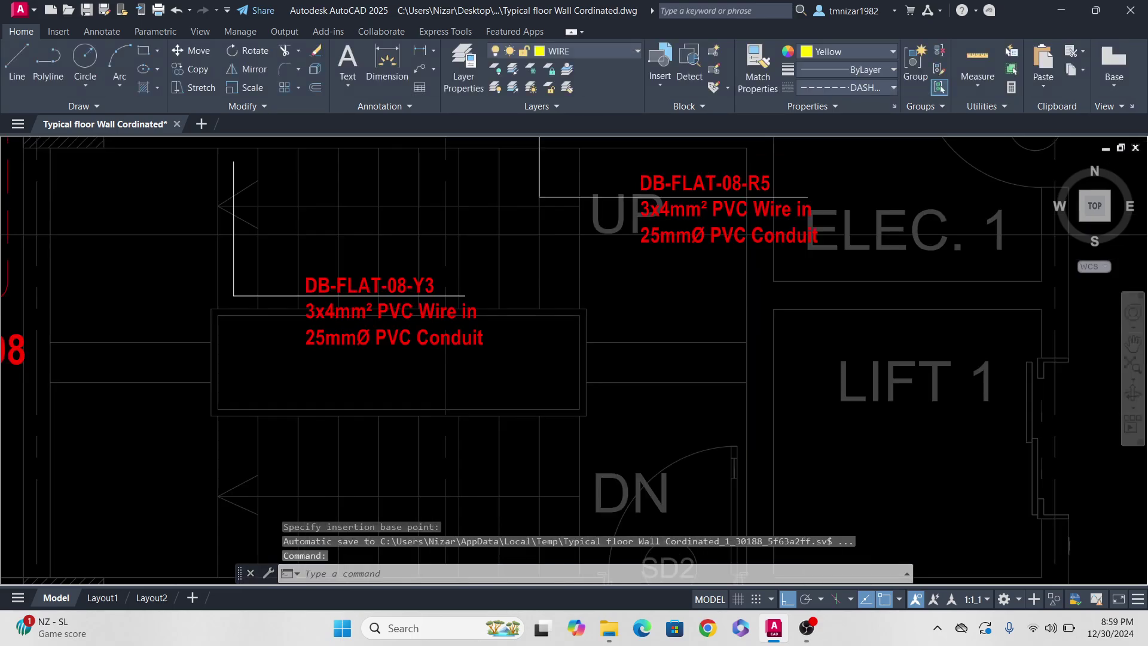
scroll(689, 203, "up", 4)
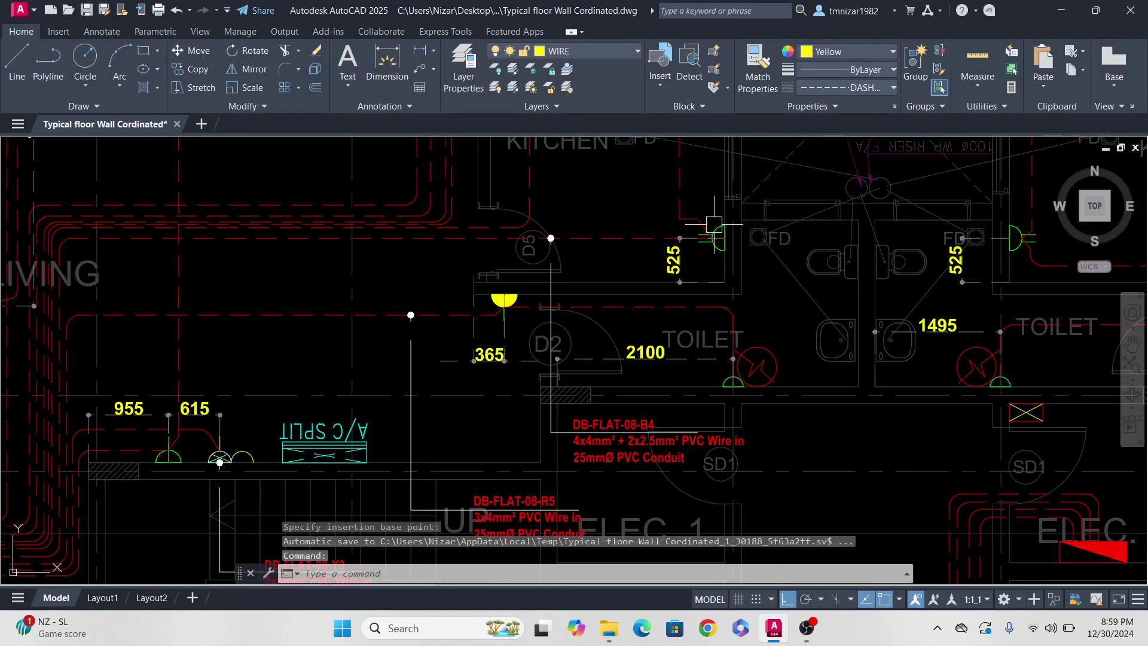
key("ctrl+a")
right_click(705, 236)
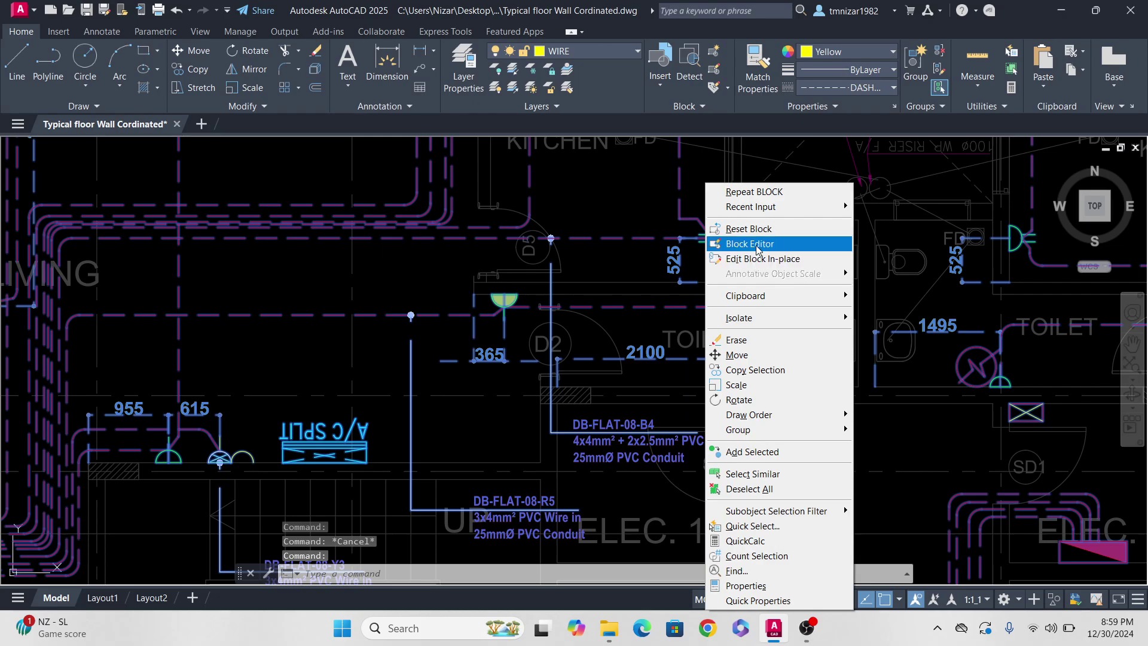
left_click(736, 244)
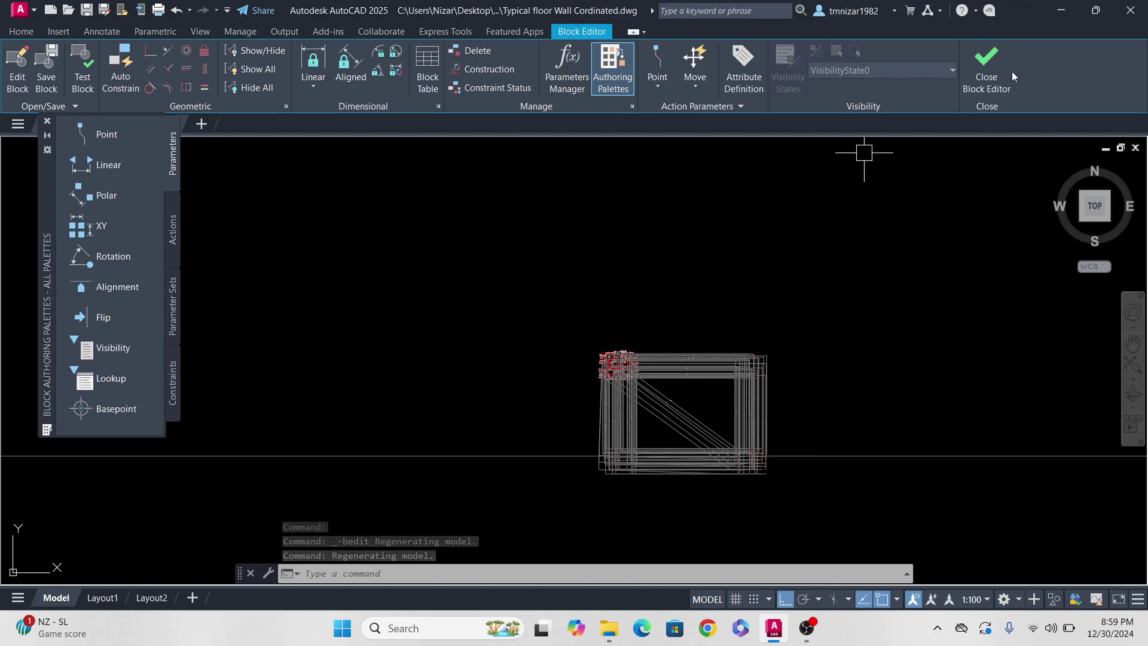
left_click(986, 65)
left_click(598, 328)
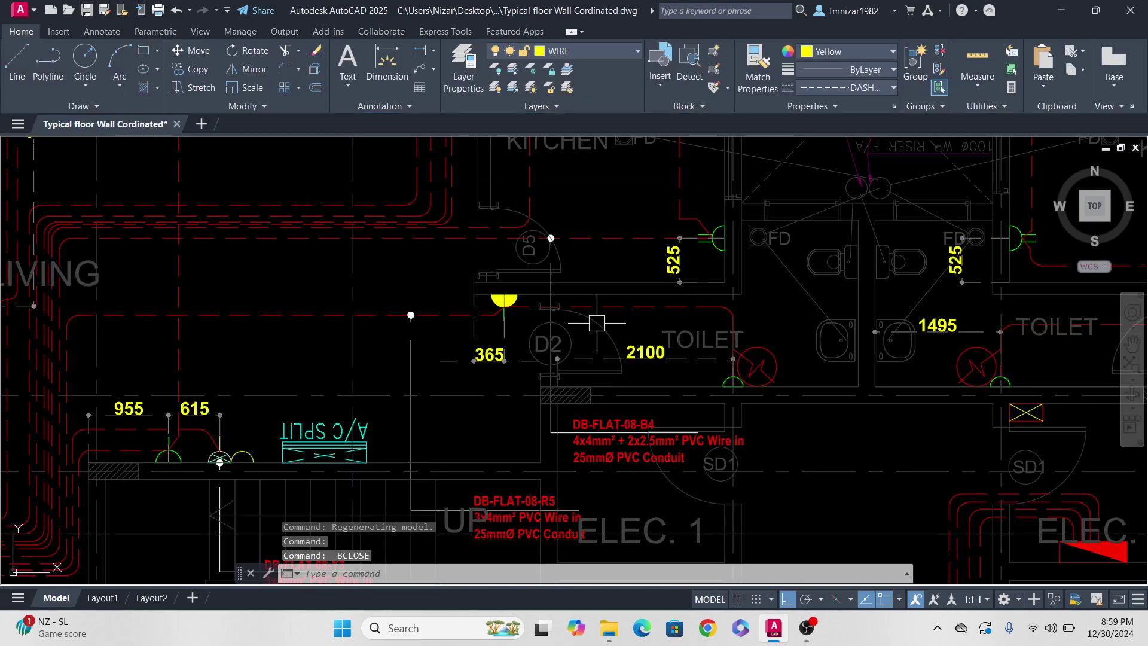
Step: Undo back past the block creation and clear the selection
type("u")
key("Return")
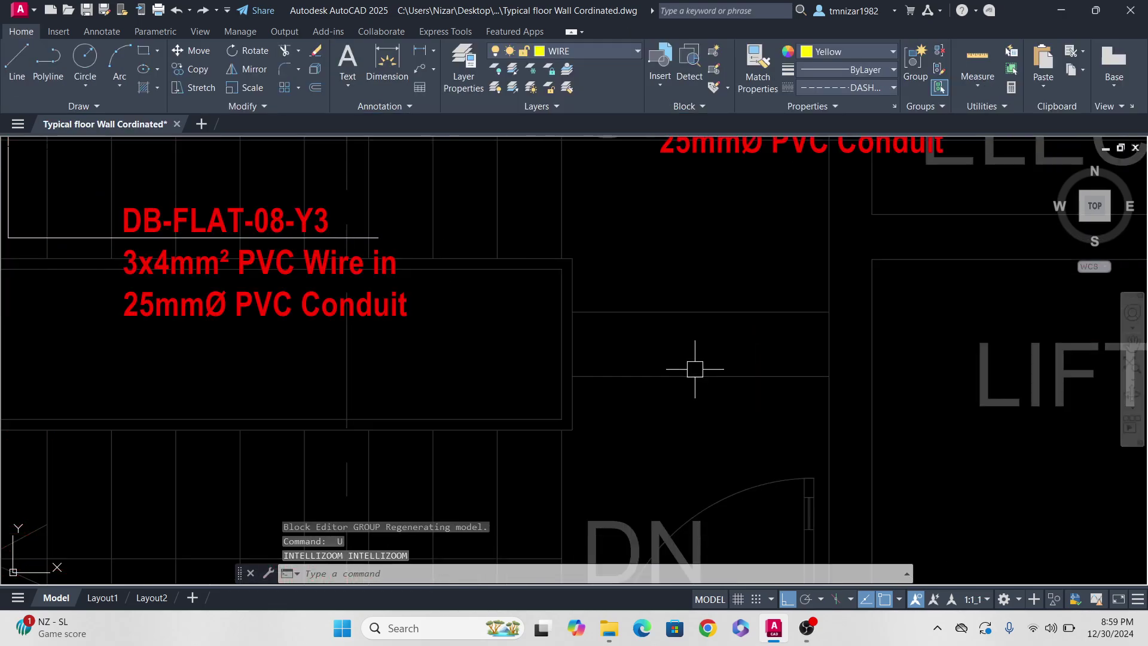
key("ctrl+z")
key("ctrl+z")
key("ctrl+z")
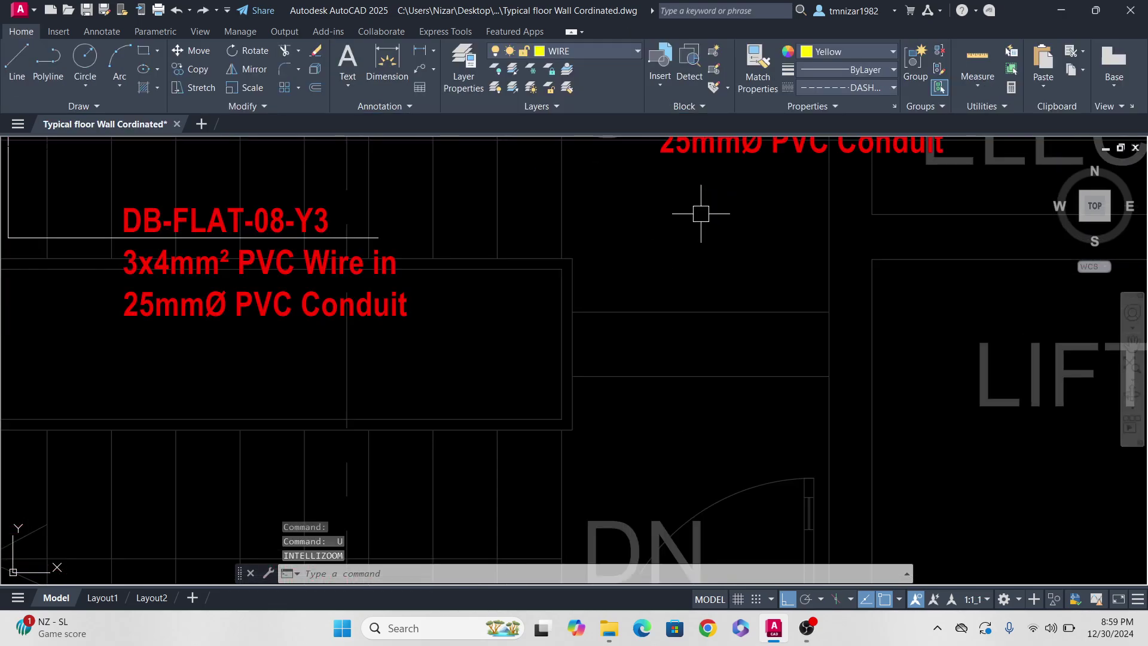
key("ctrl+z")
key("ctrl+z")
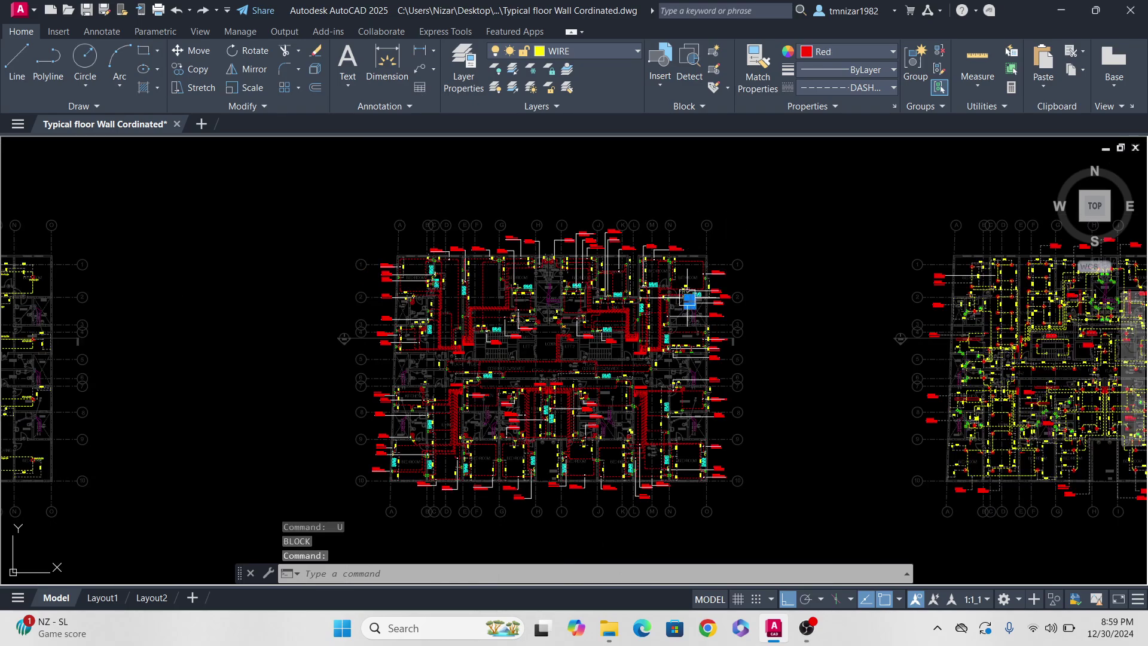
scroll(692, 277, "up", 3)
key("Escape")
key("Escape")
left_click(670, 341)
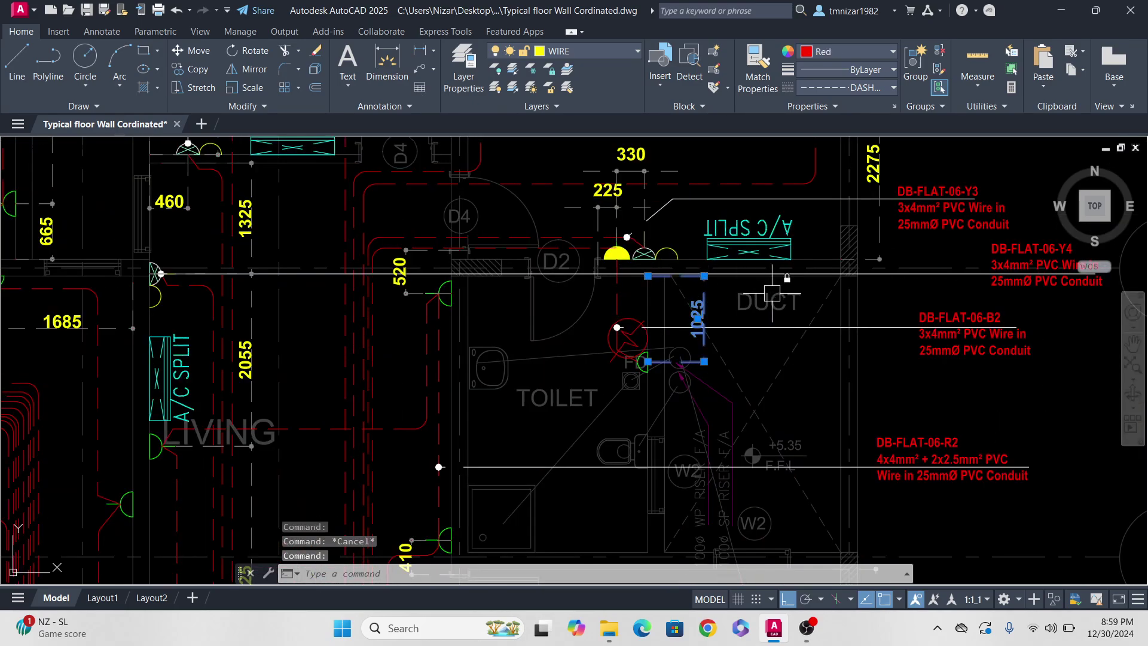
scroll(747, 305, "down", 6)
key("Escape")
scroll(658, 305, "down", 6)
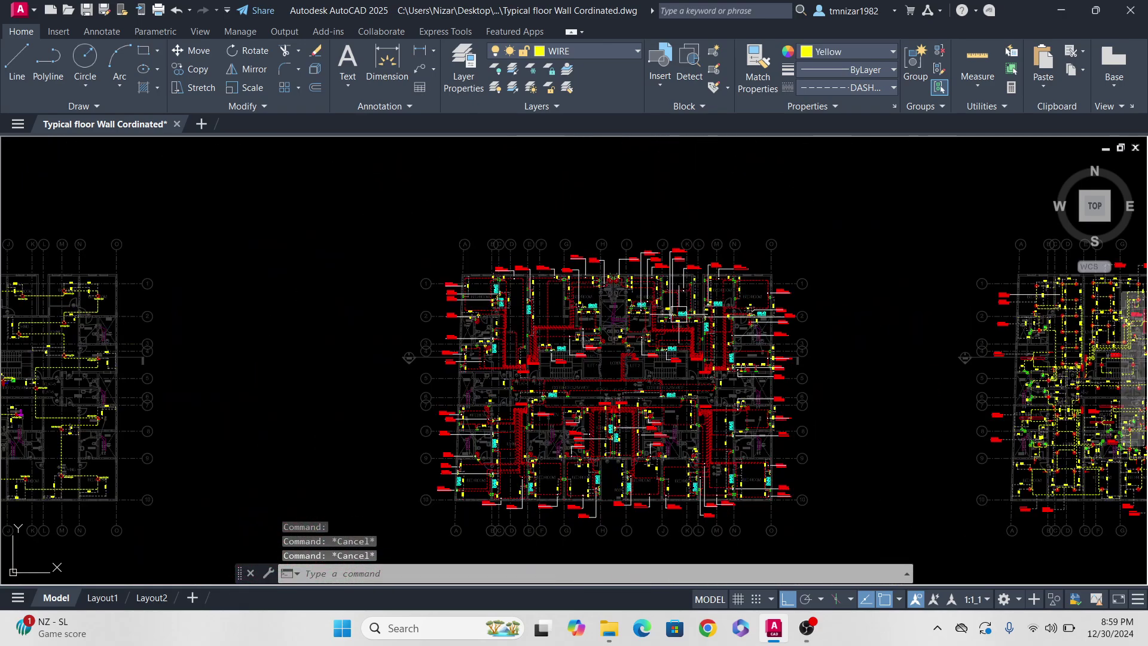
Step: Disassociate the 240 dimensions across all plans with DIMDISASSOCIATE
type("dim")
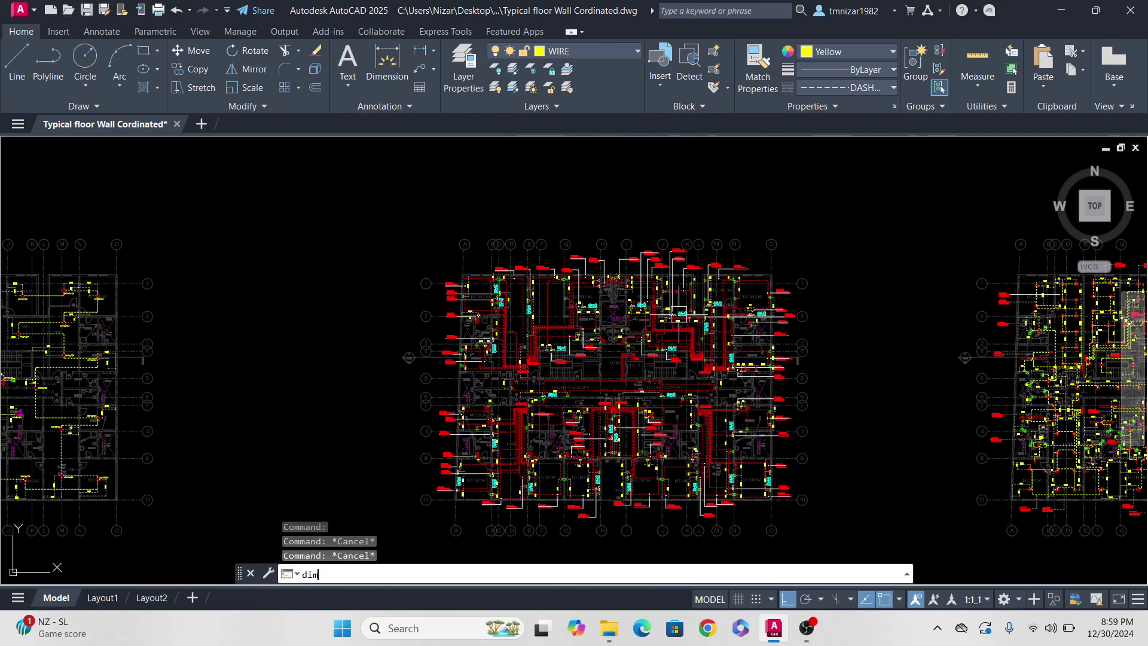
type("dis")
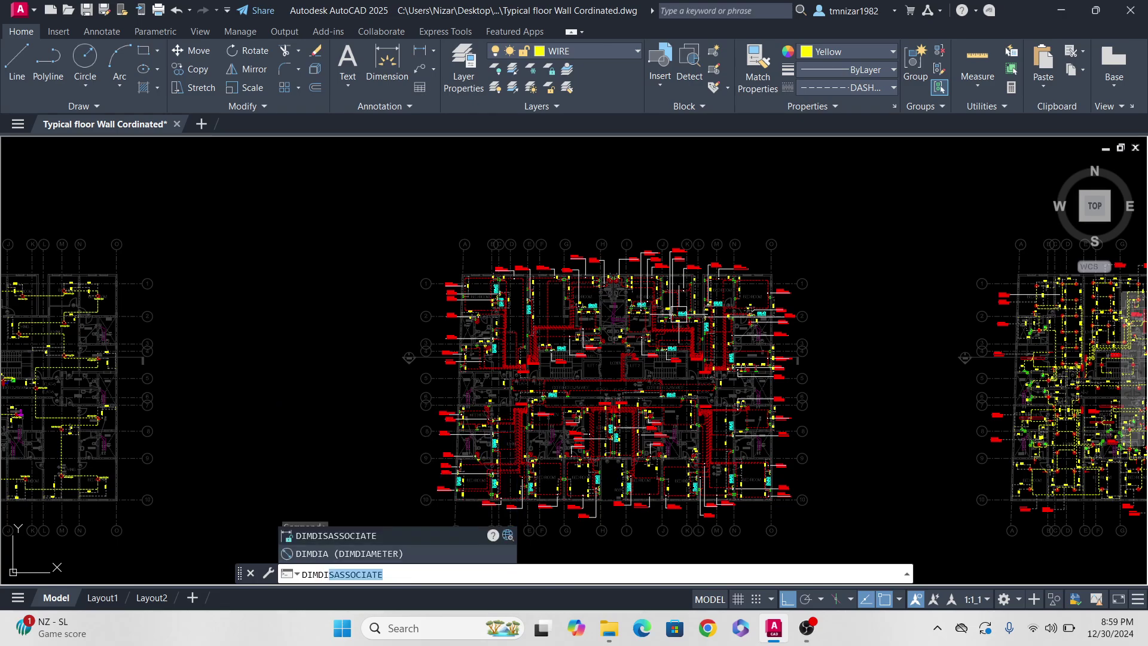
key("Return")
left_click(862, 201)
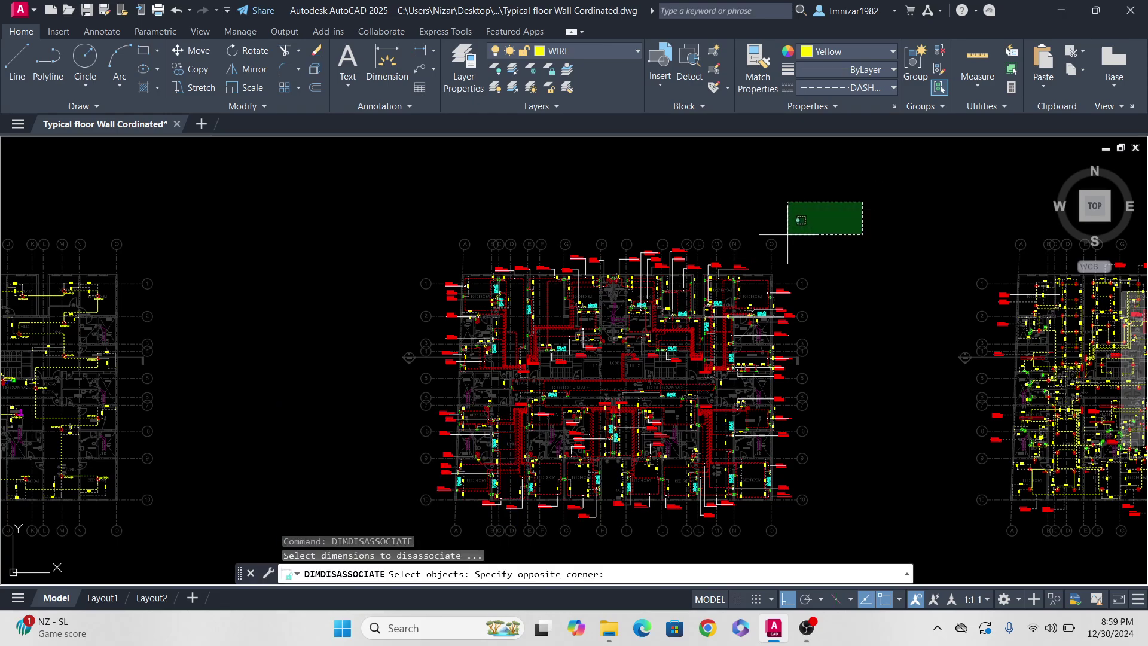
scroll(766, 246, "down", 2)
left_click(534, 447)
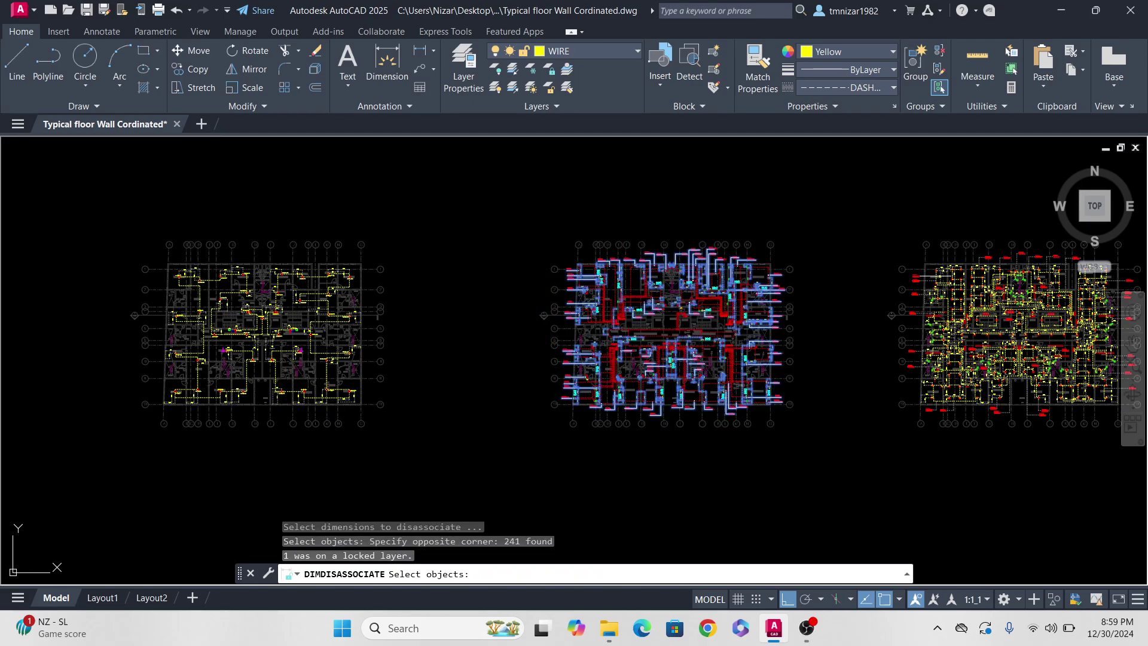
key("Return")
Step: Begin a fresh selection window around the middle floor plan
scroll(611, 215, "up", 2)
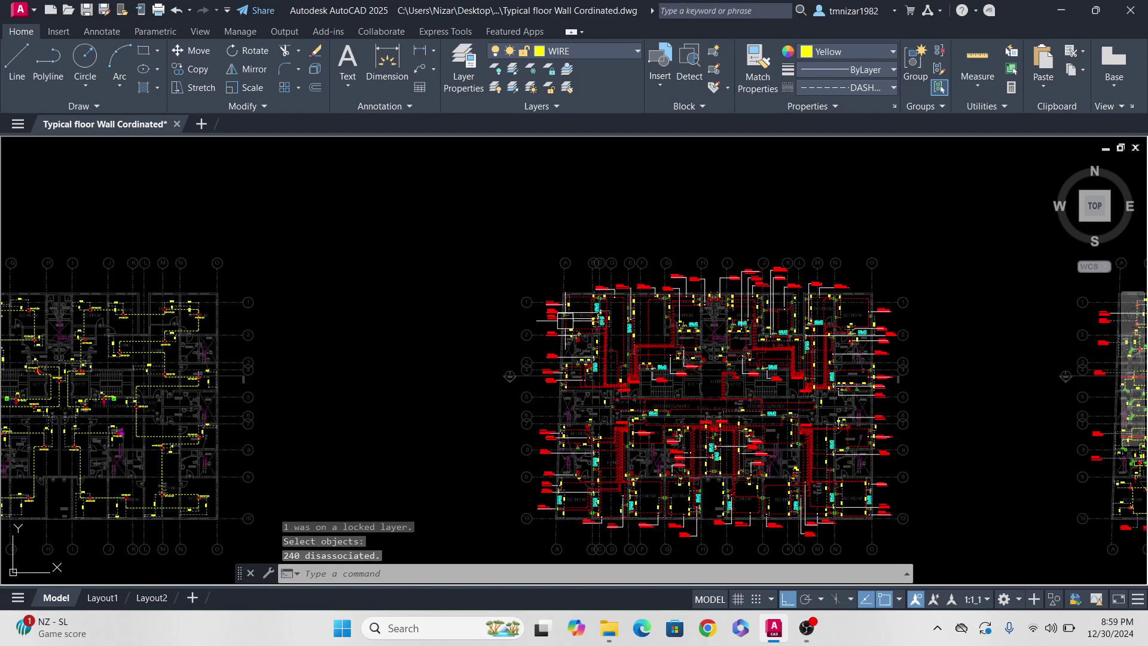
left_click(543, 265)
middle_click_drag(660, 349, 655, 277)
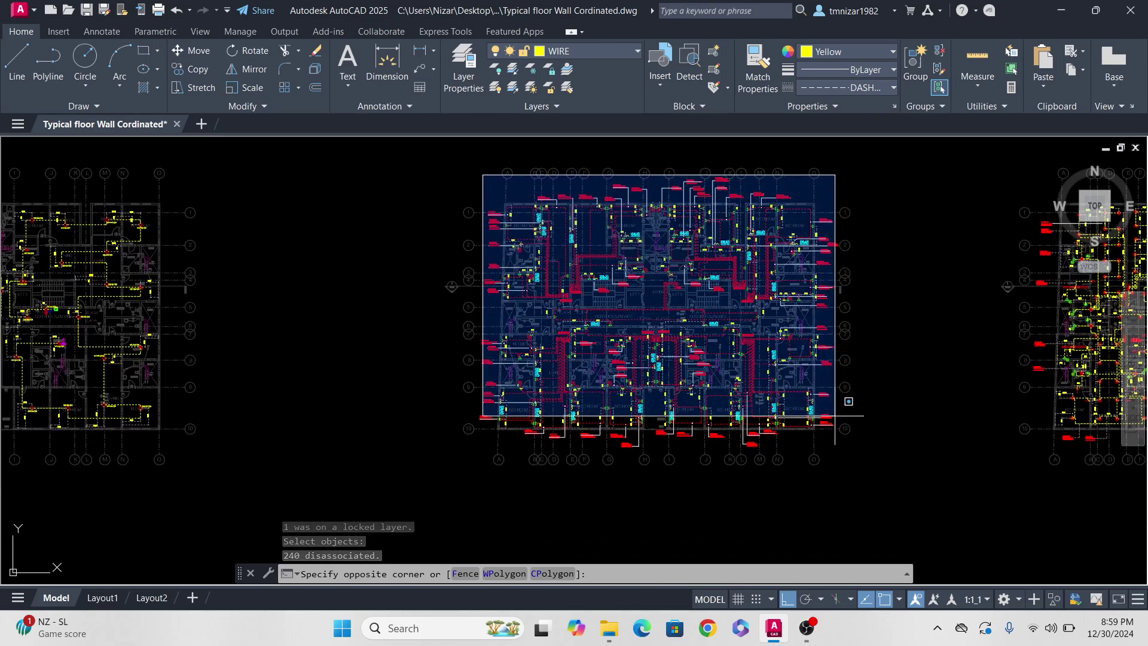
key("Escape")
left_click(416, 151)
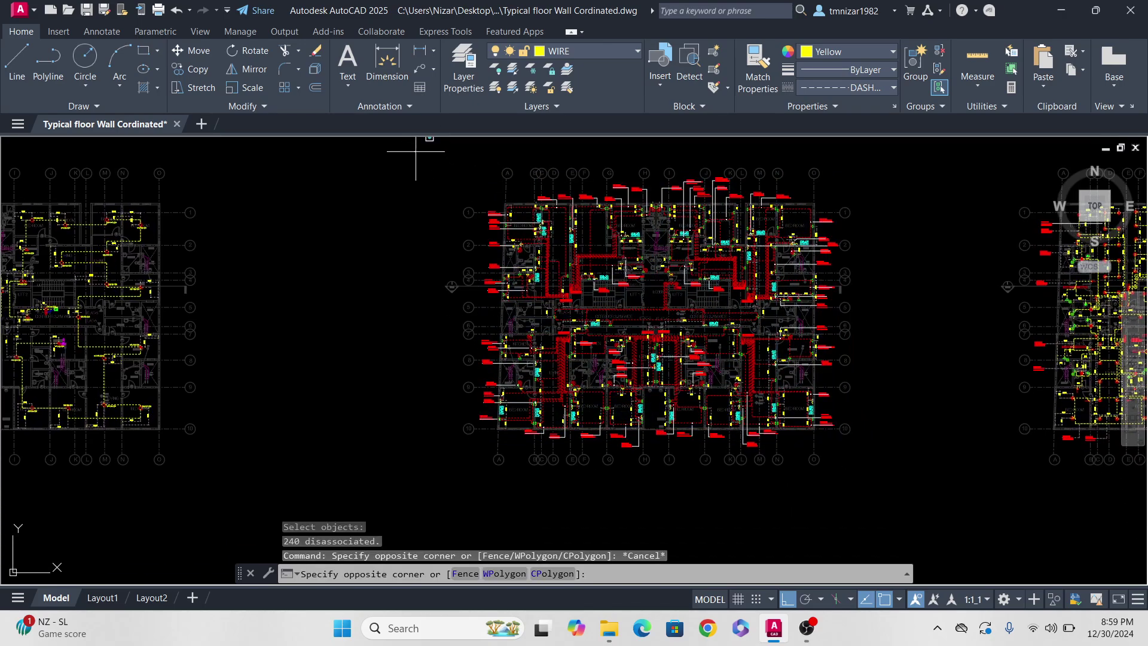
Step: Turn the middle plan's 609 objects into block 'new b', based at a snapped midpoint
left_click(842, 453)
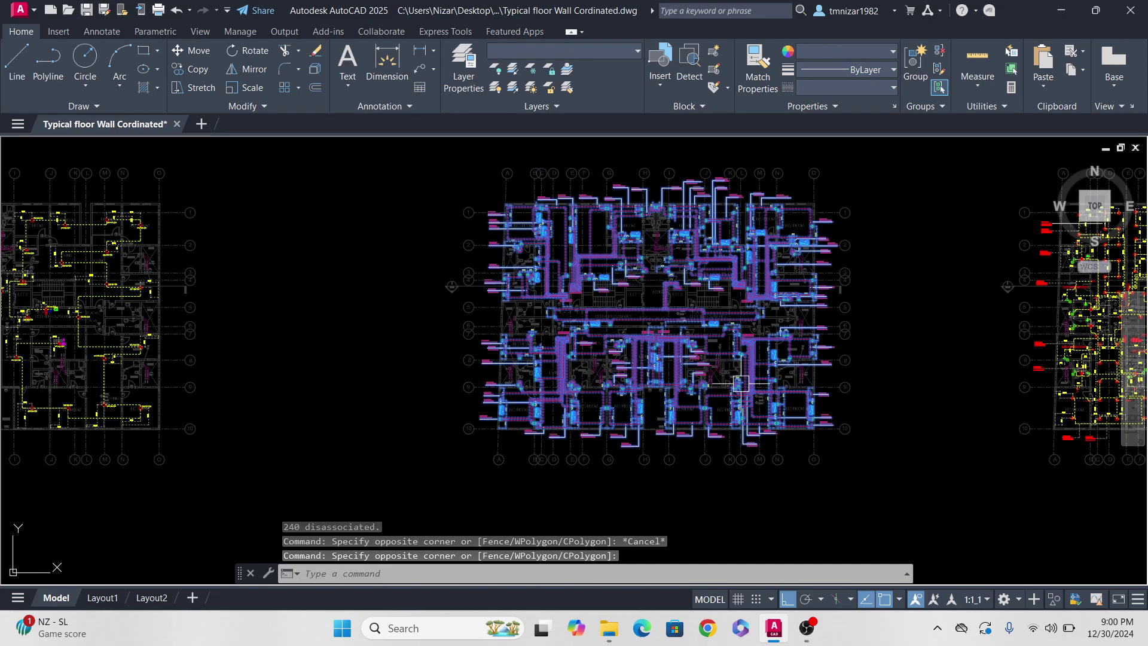
type("b")
key("Return")
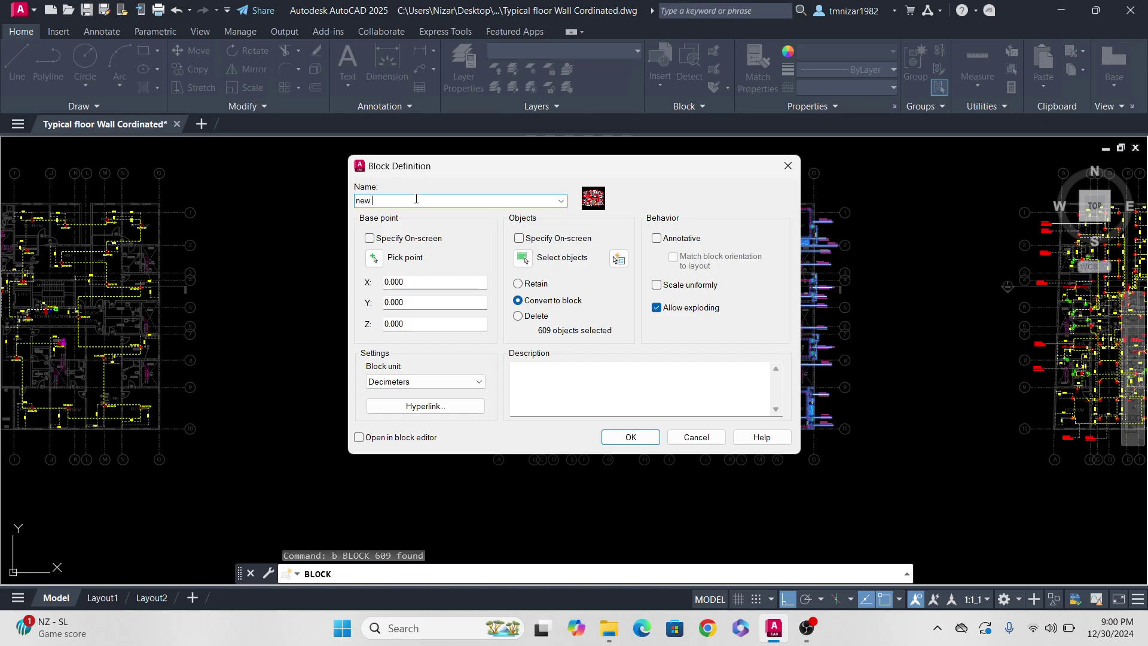
left_click(375, 267)
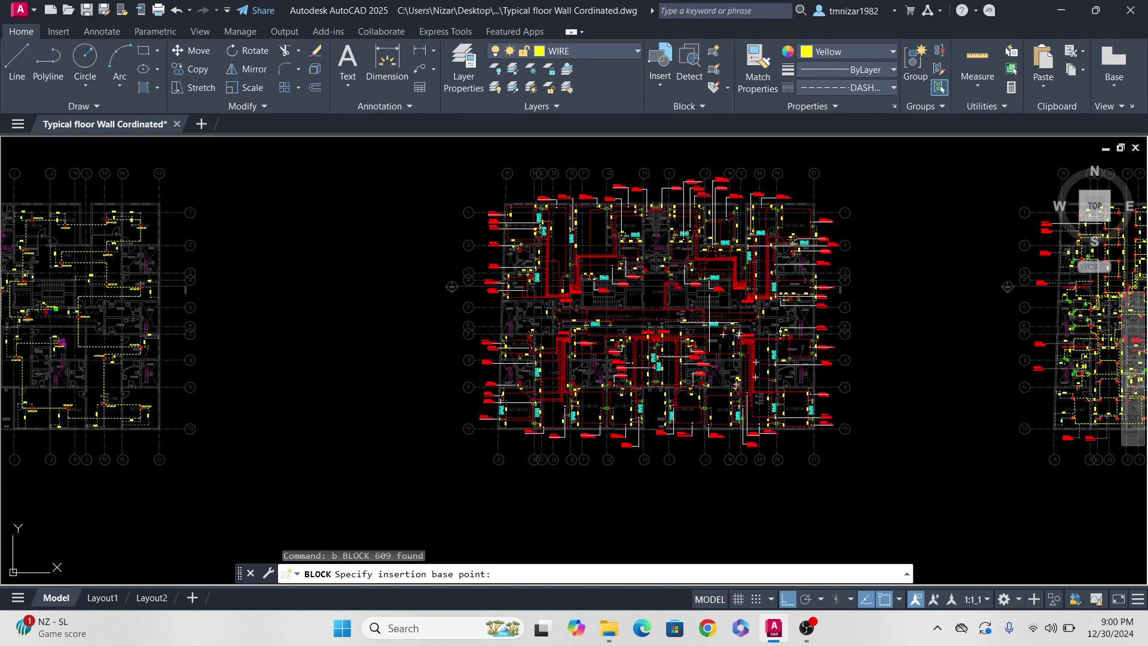
scroll(542, 281, "up", 8)
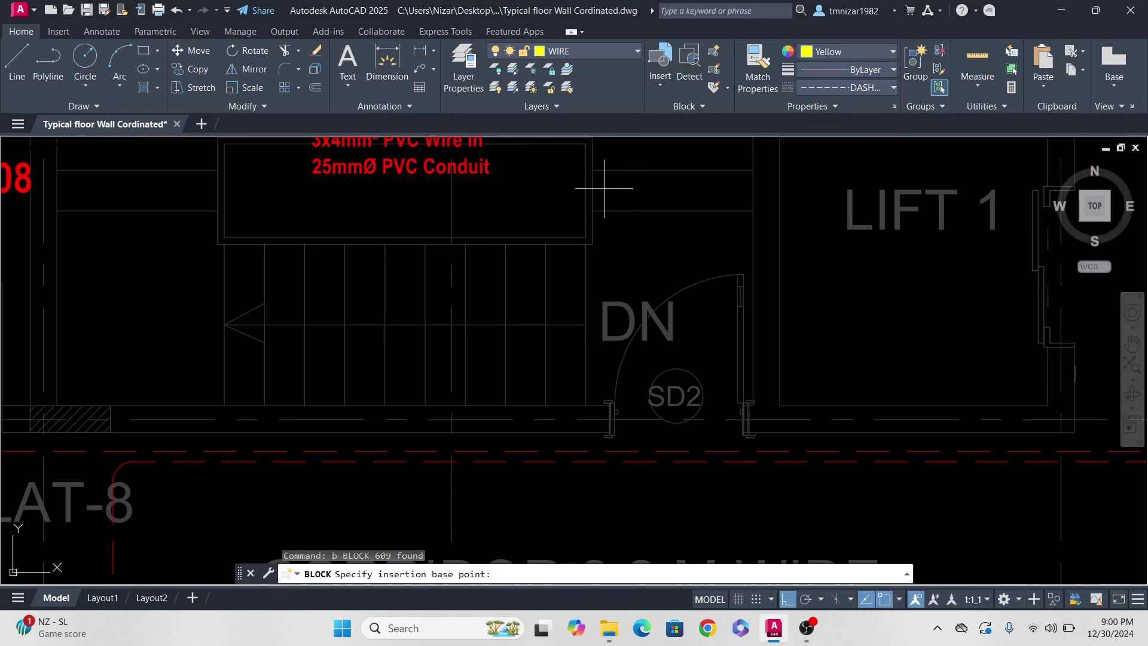
left_click(593, 191)
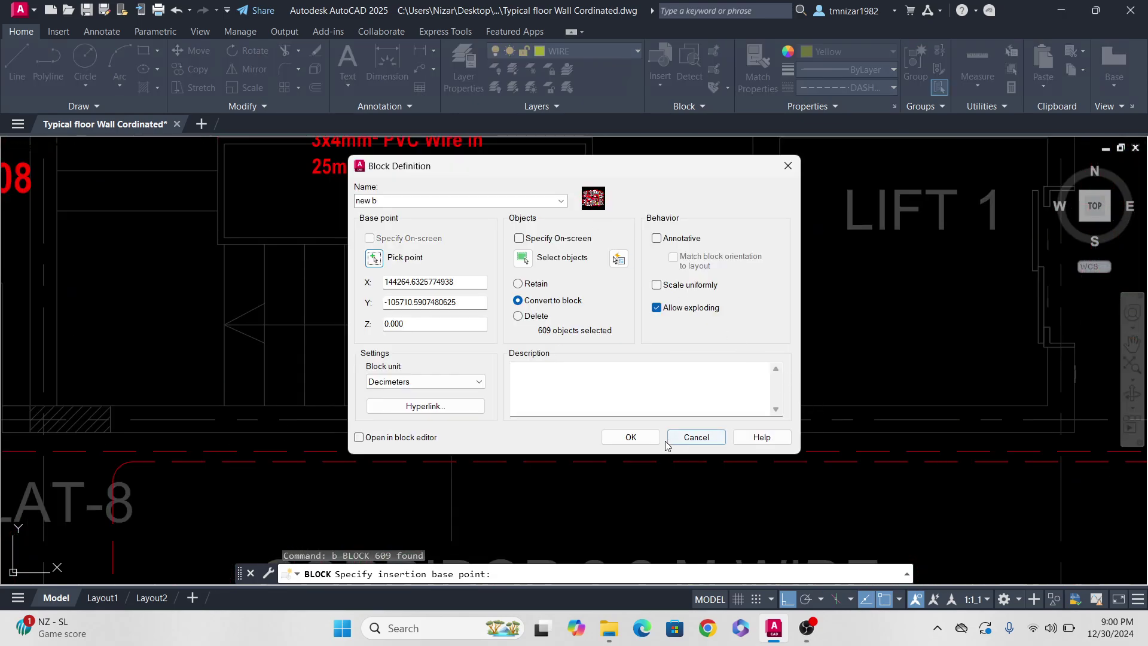
left_click(630, 437)
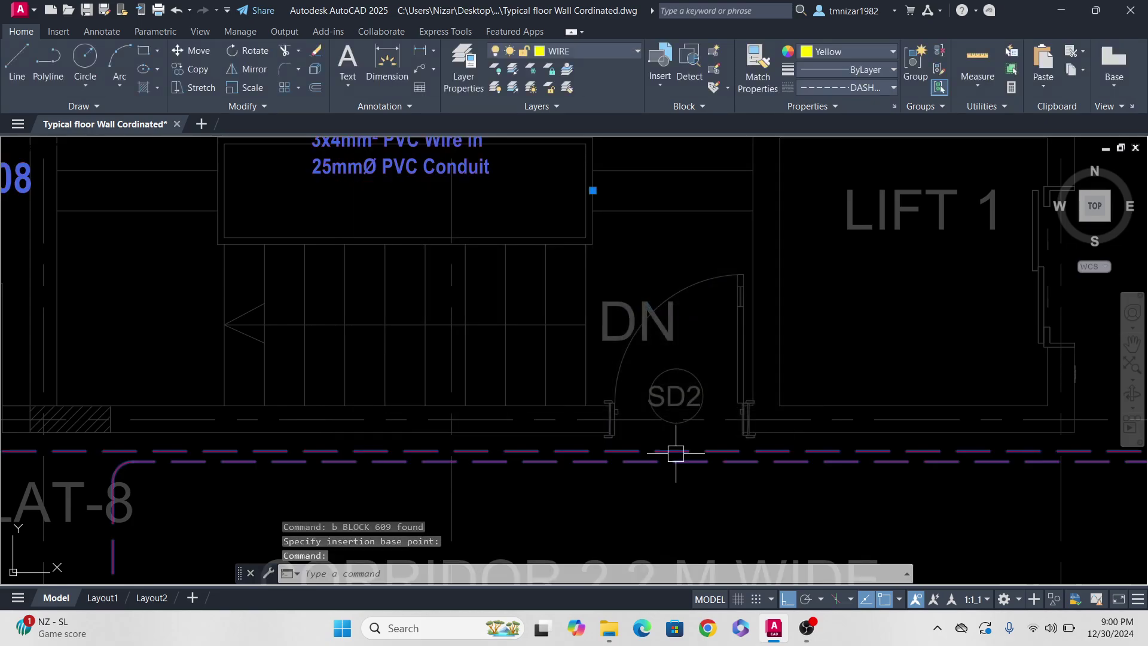
Step: Open the 'new b' floor-plan block in the Block Editor
right_click(676, 453)
left_click(757, 87)
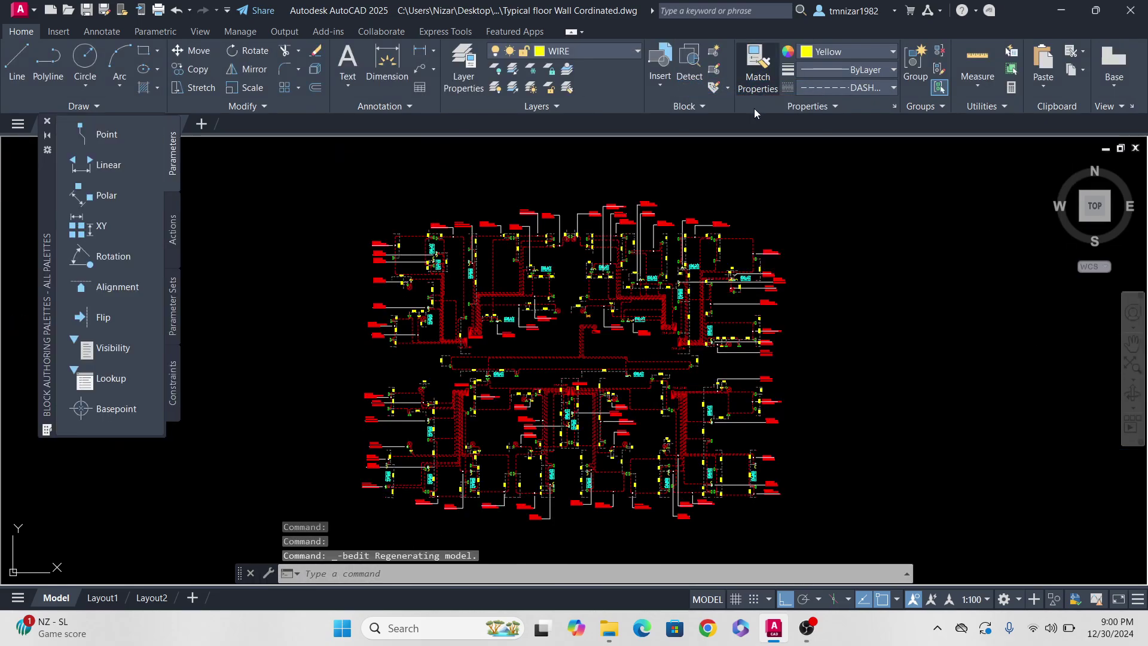
scroll(855, 389, "down", 4)
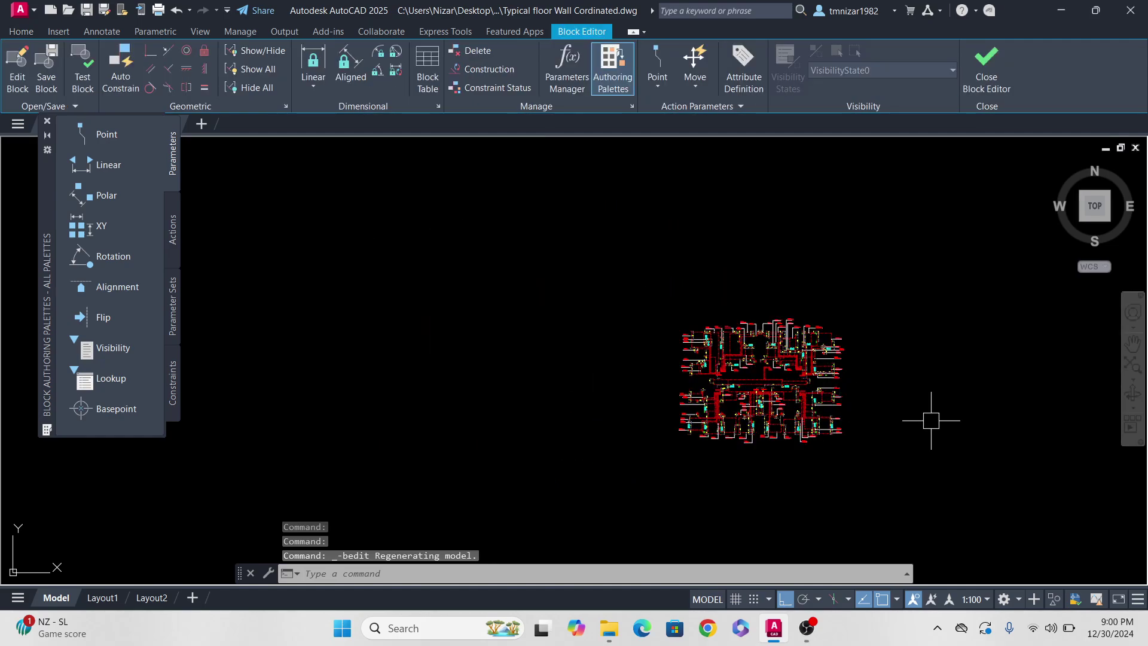
middle_click_drag(930, 419, 812, 395)
scroll(812, 395, "up", 3)
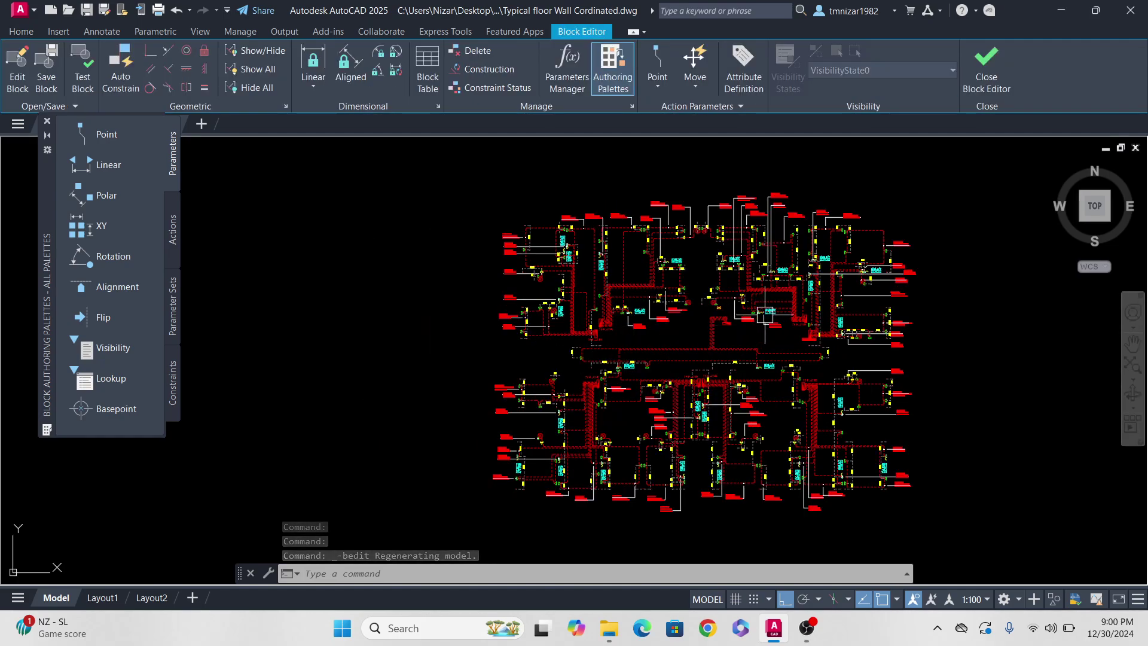
middle_click_drag(943, 241, 892, 263)
scroll(849, 353, "up", 2)
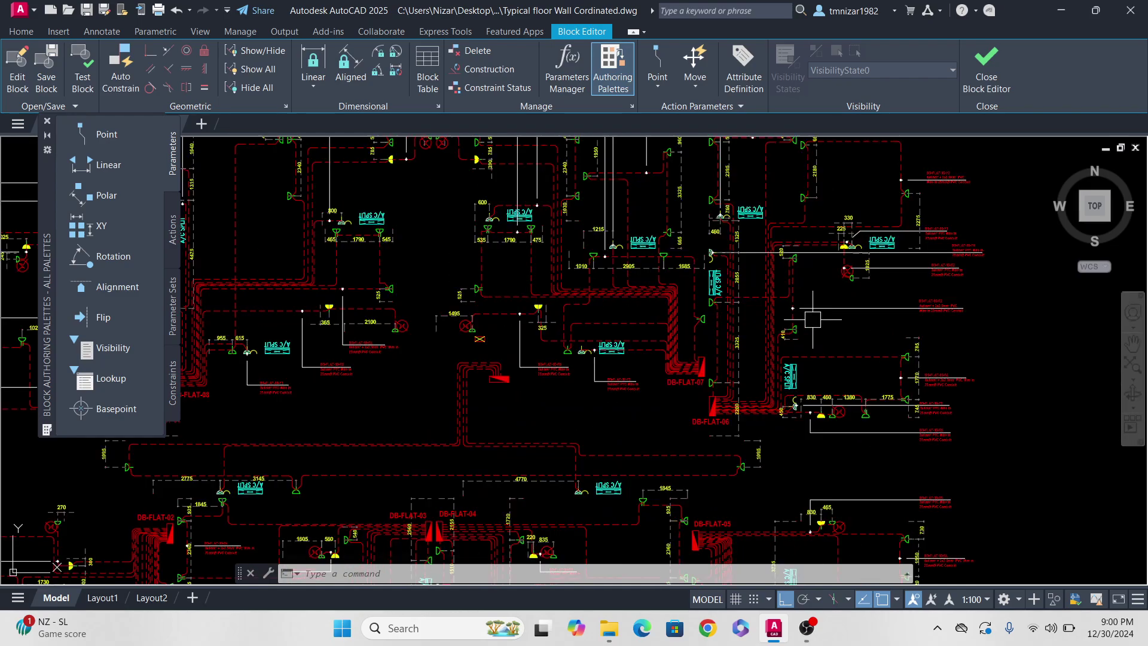
scroll(758, 279, "down", 2)
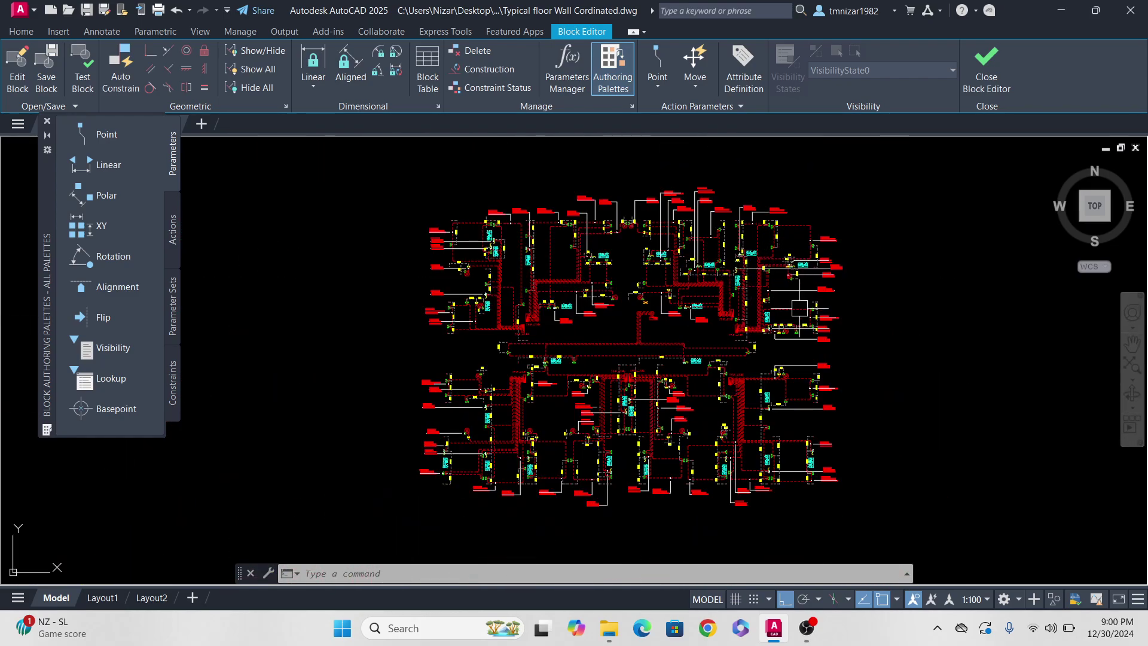
Step: Cancel the attempt to close the Block Editor, staying in block editing
left_click(1005, 87)
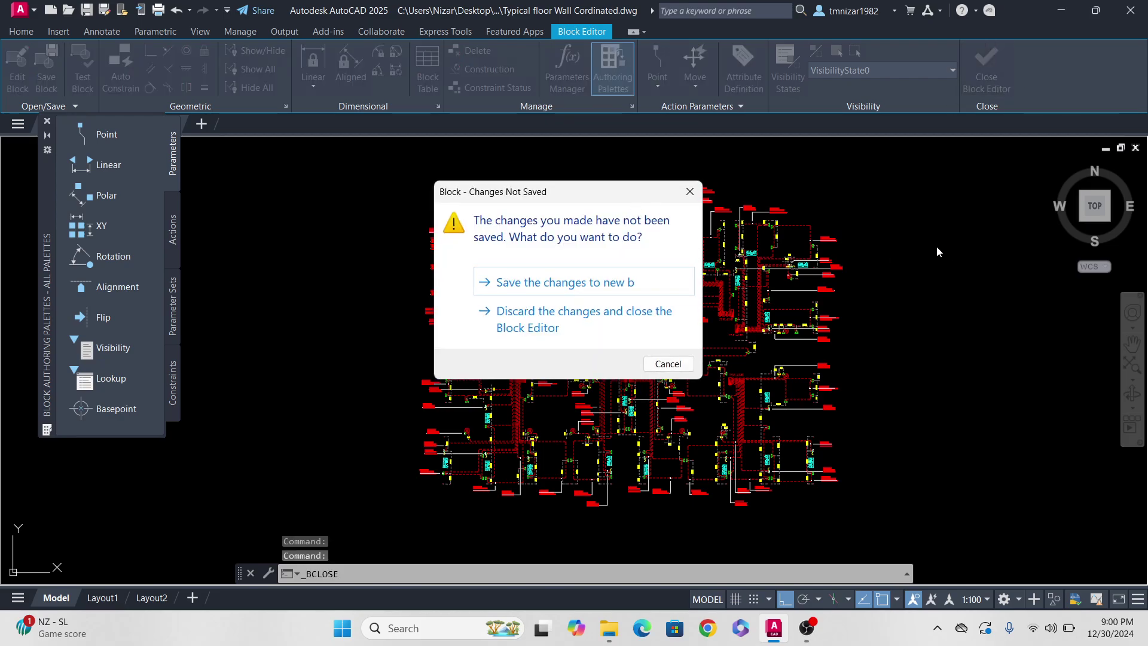
key("Escape")
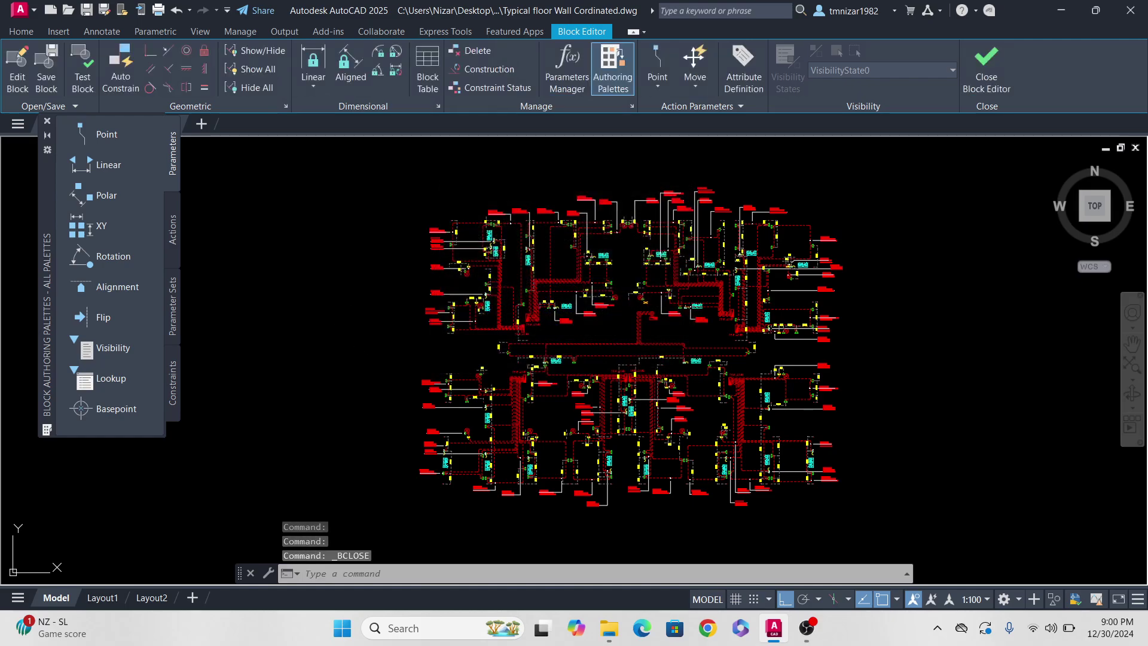
scroll(610, 280, "up", 4)
scroll(611, 280, "up", 10)
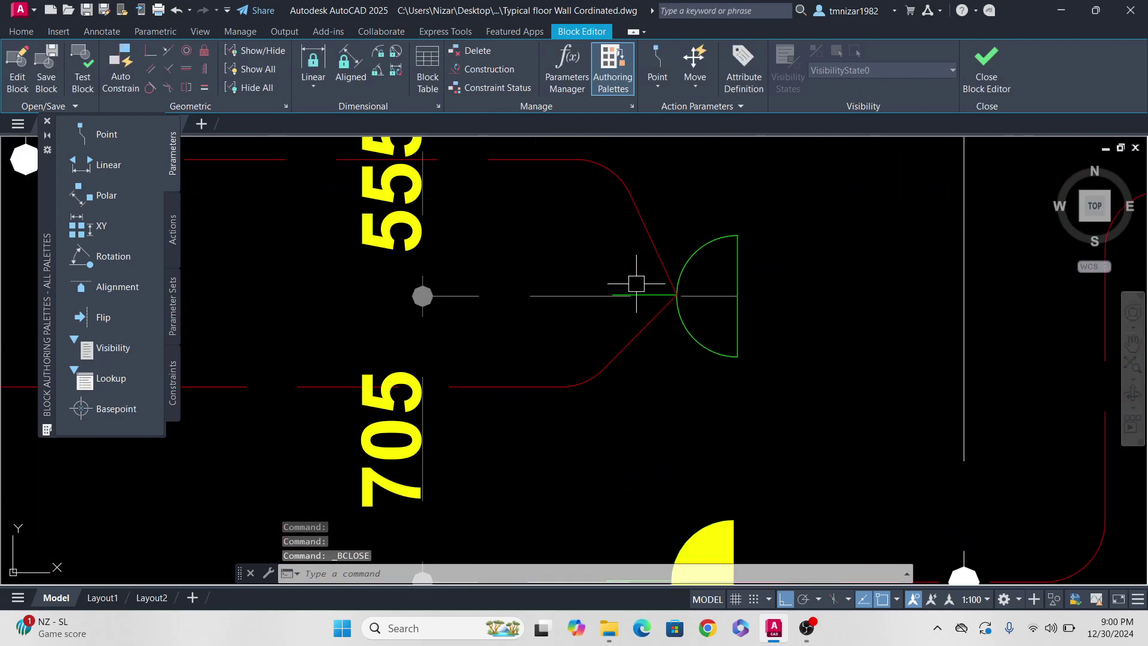
scroll(658, 239, "down", 1)
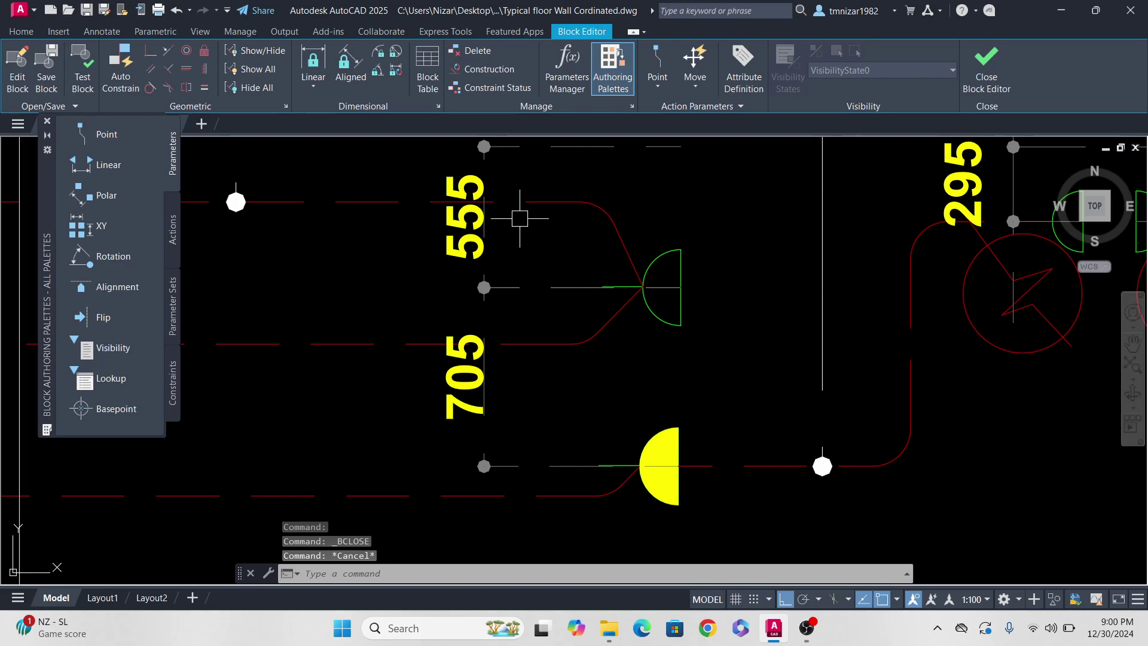
left_click(680, 251)
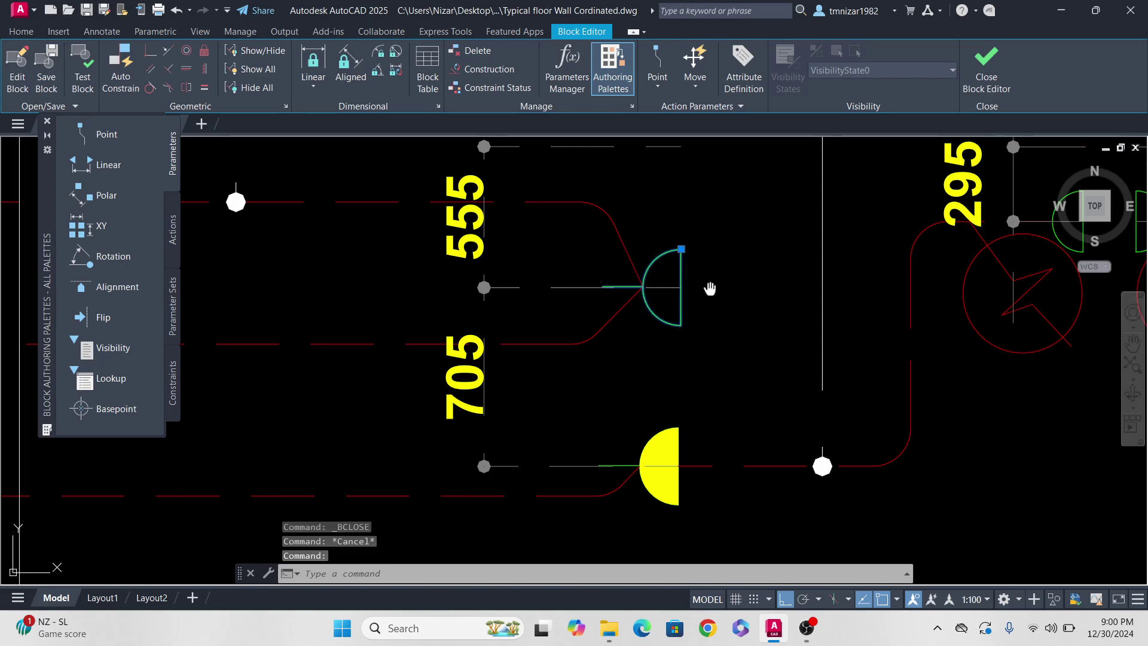
middle_click_drag(711, 289, 701, 367)
type("m")
key("Return")
left_click(743, 365)
left_click(743, 346)
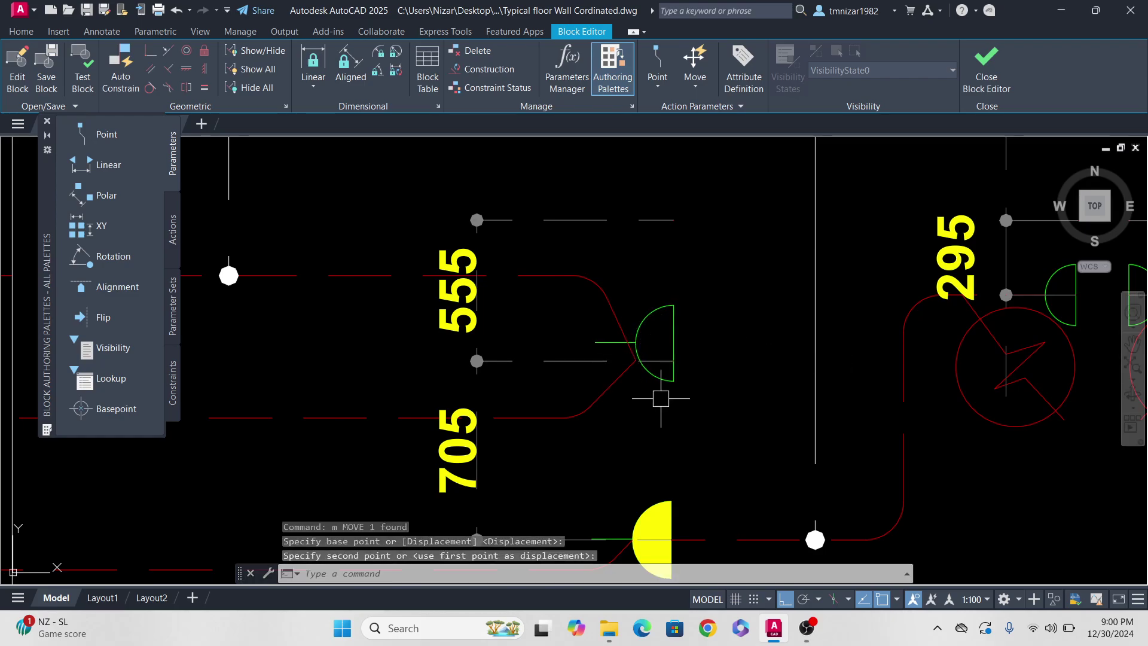
type("u")
key("Return")
middle_click_drag(580, 318, 597, 339)
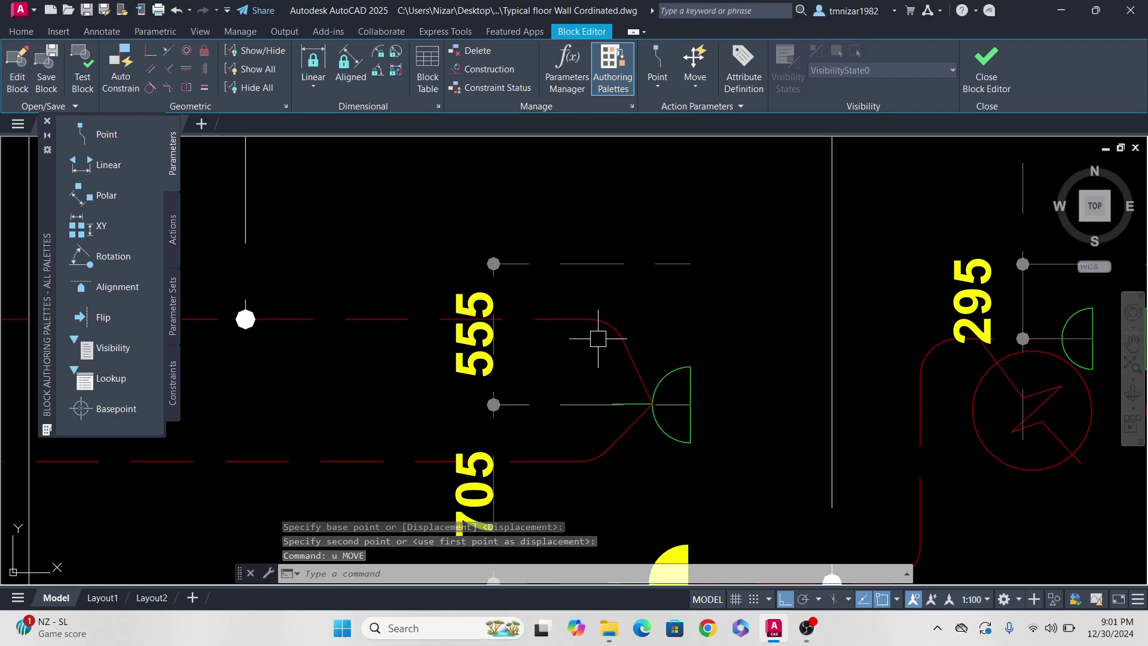
key("Escape")
left_click(553, 392)
left_click(530, 411)
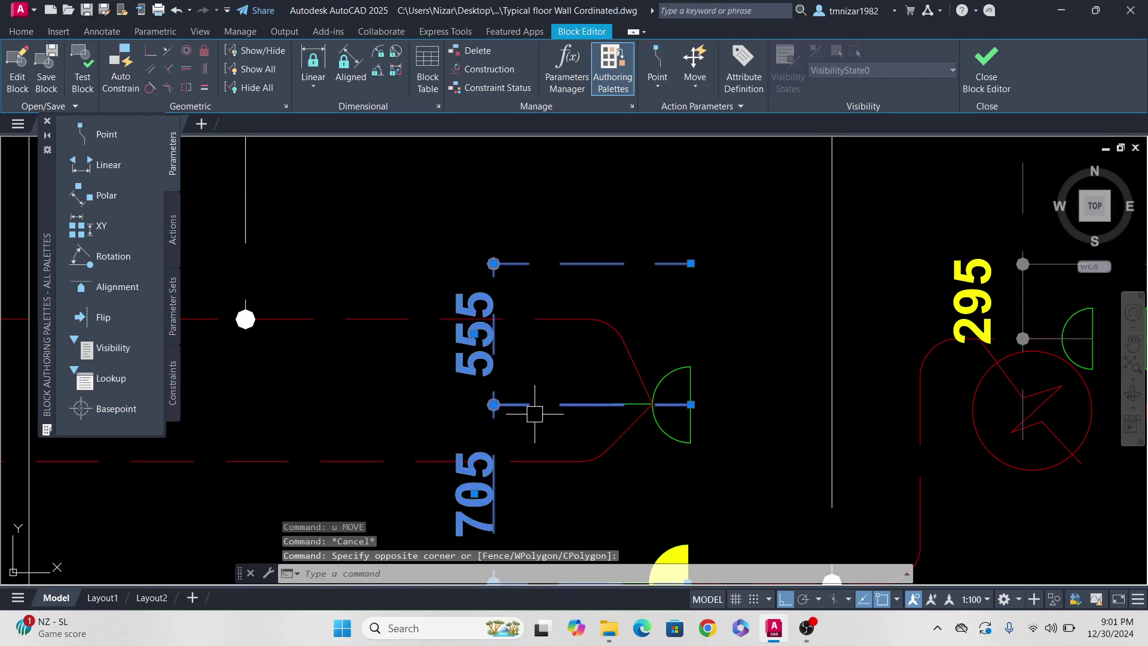
left_click(691, 404)
scroll(688, 405, "up", 5)
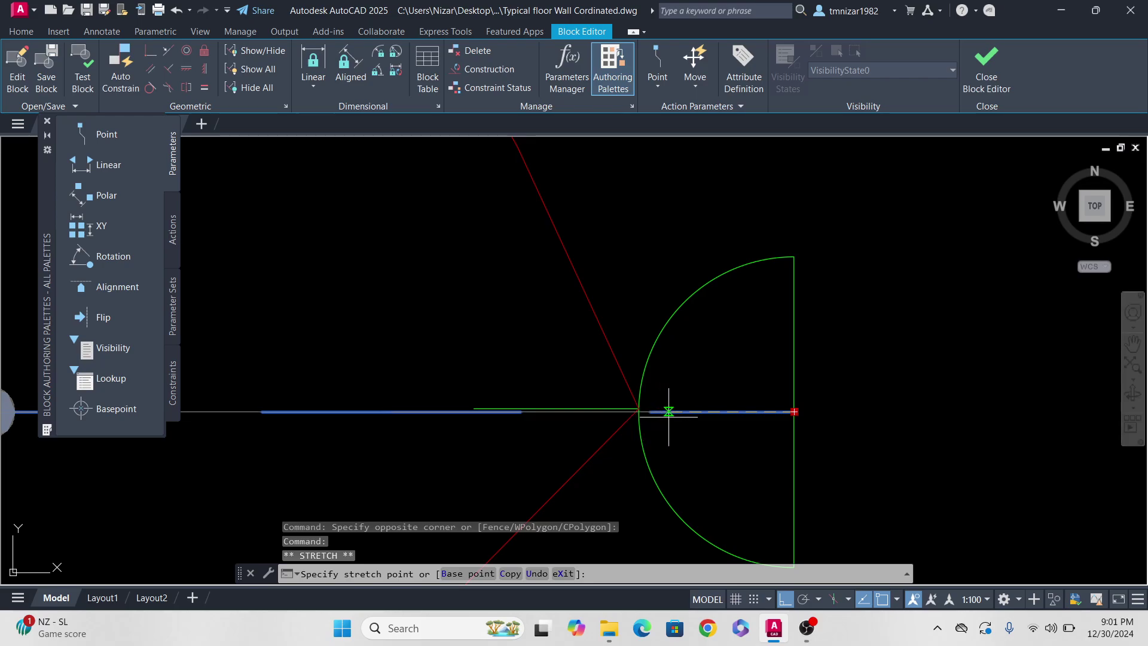
scroll(669, 414, "down", 4)
key("Escape")
key("Escape")
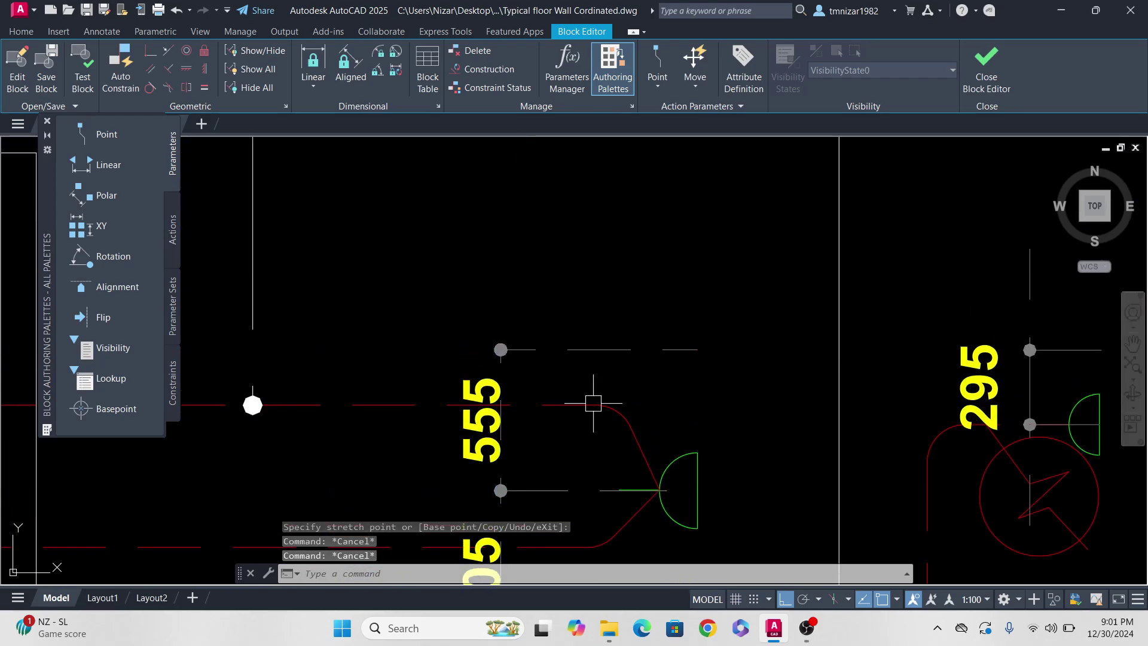
type("dim")
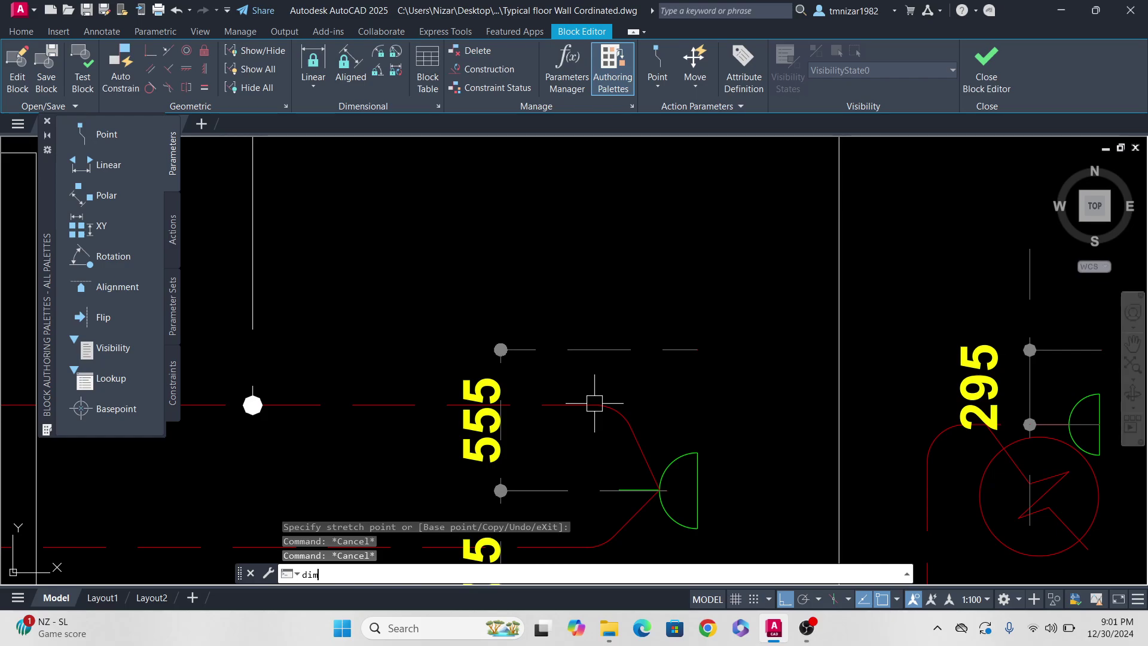
type("re")
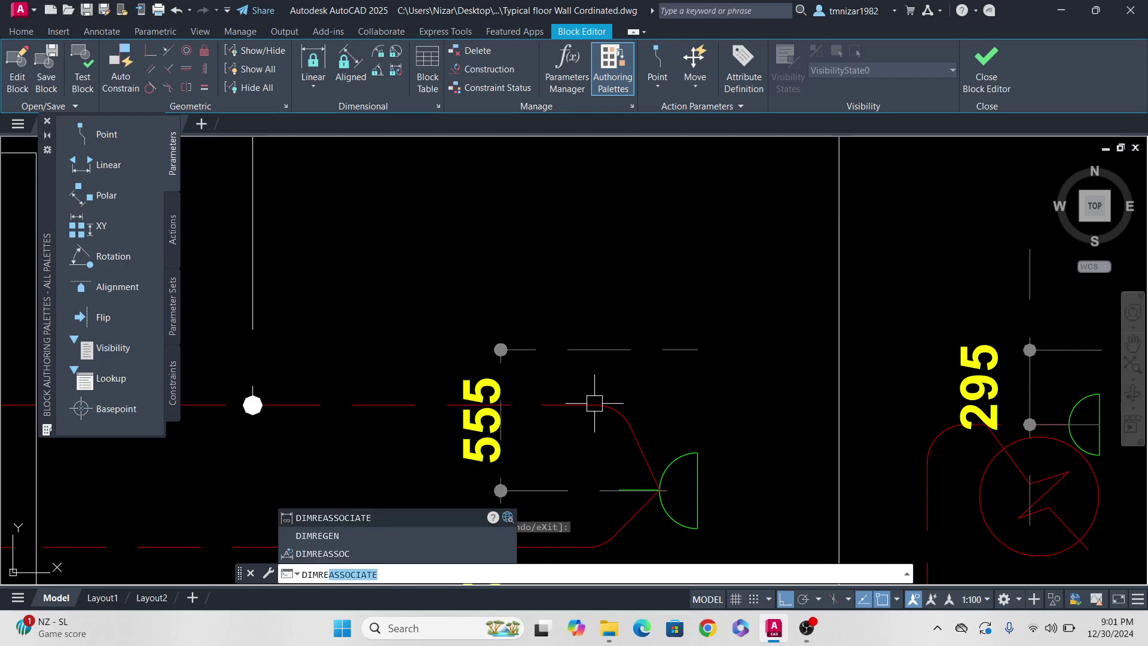
left_click(481, 518)
left_click(600, 349)
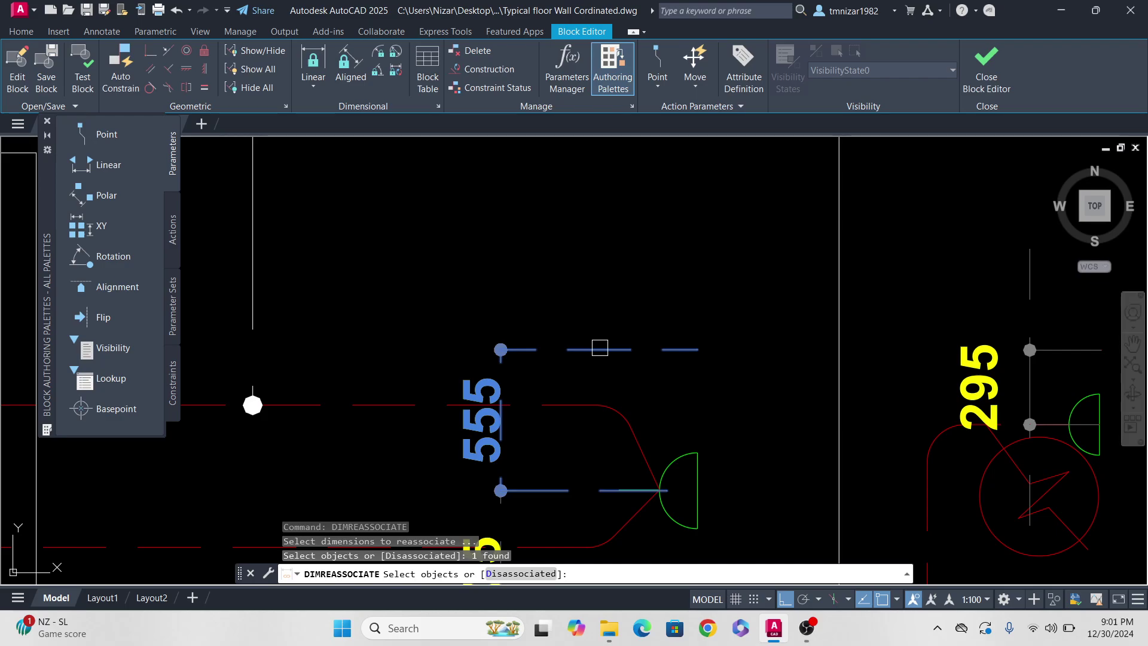
key("Return")
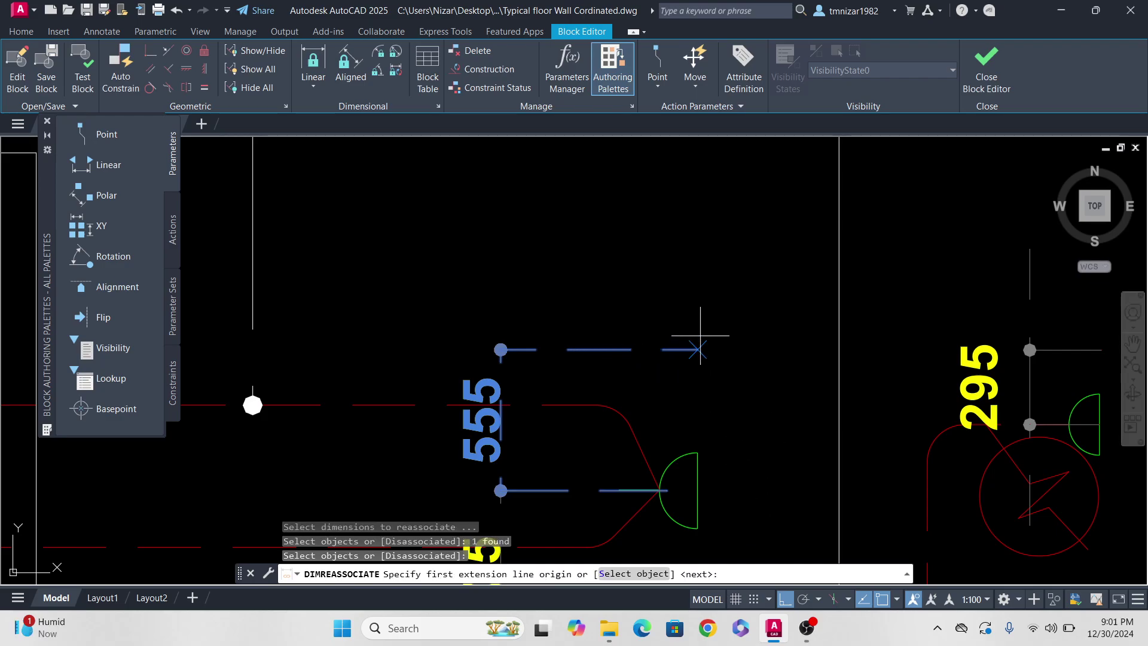
key("Return")
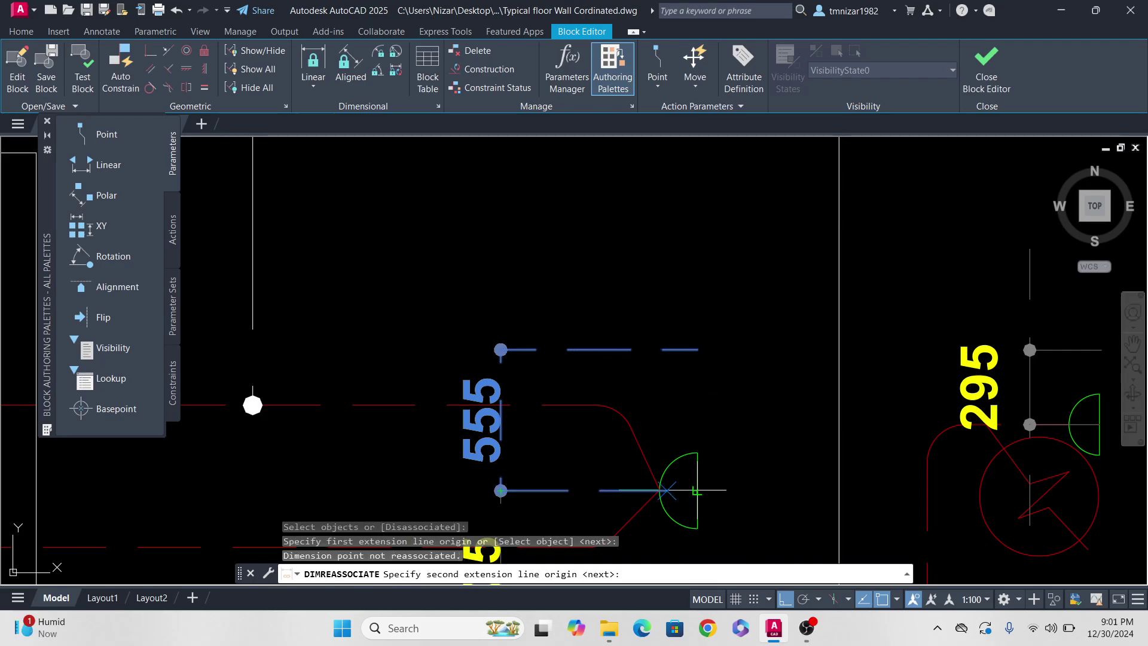
key("Escape")
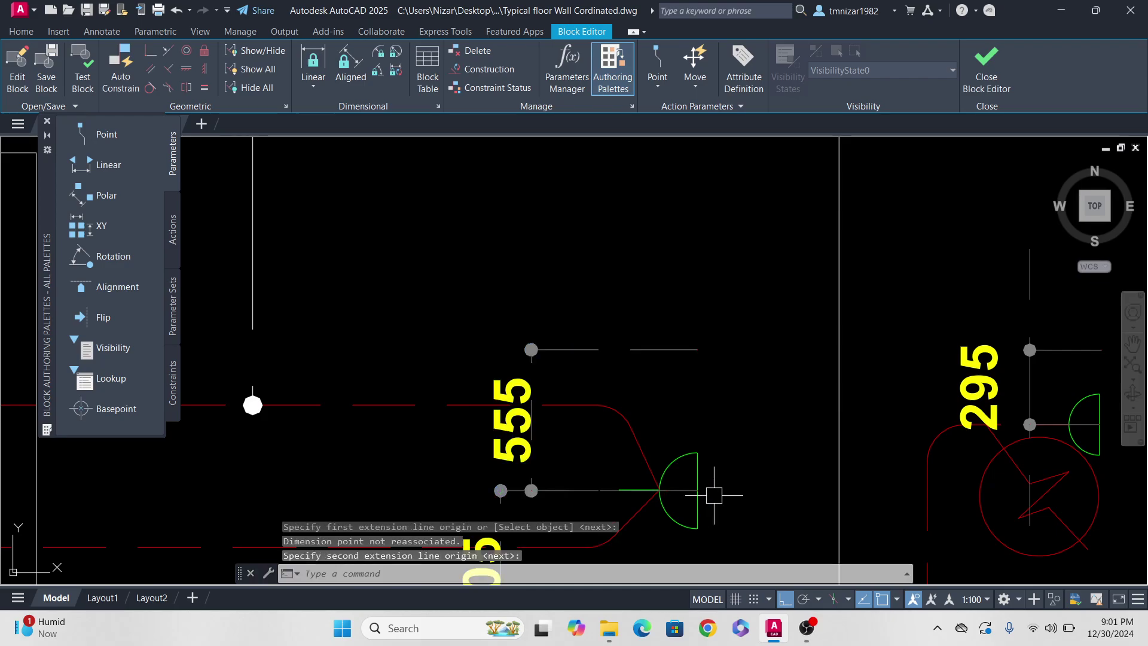
key("Escape")
left_click(698, 456)
type("m")
key("Return")
left_click(773, 468)
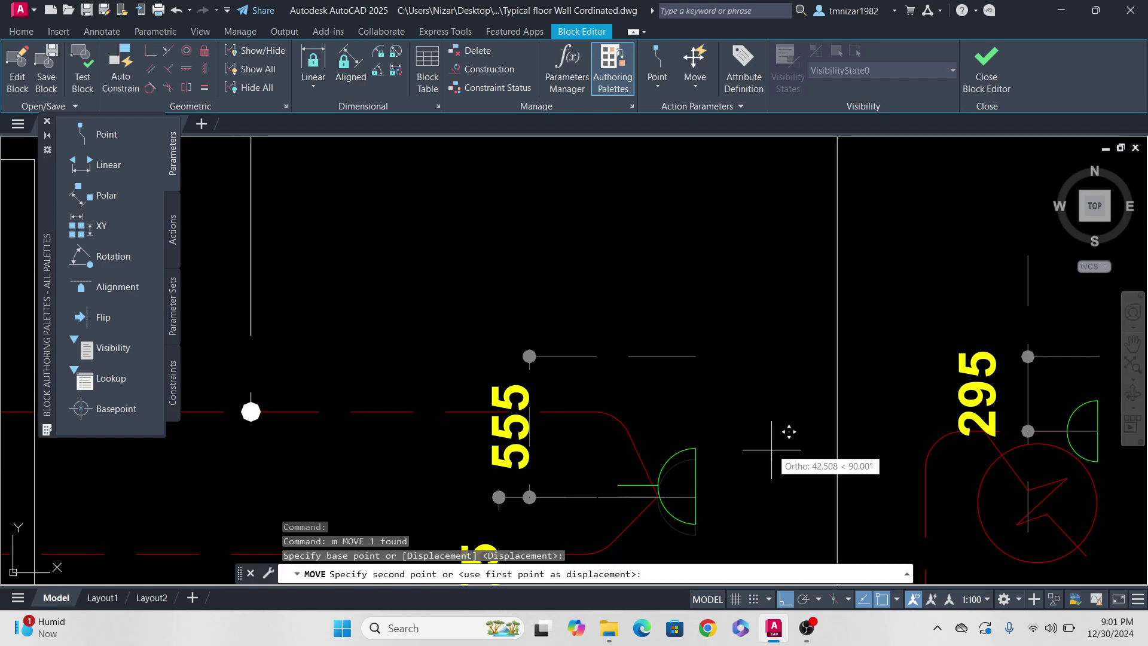
left_click(771, 452)
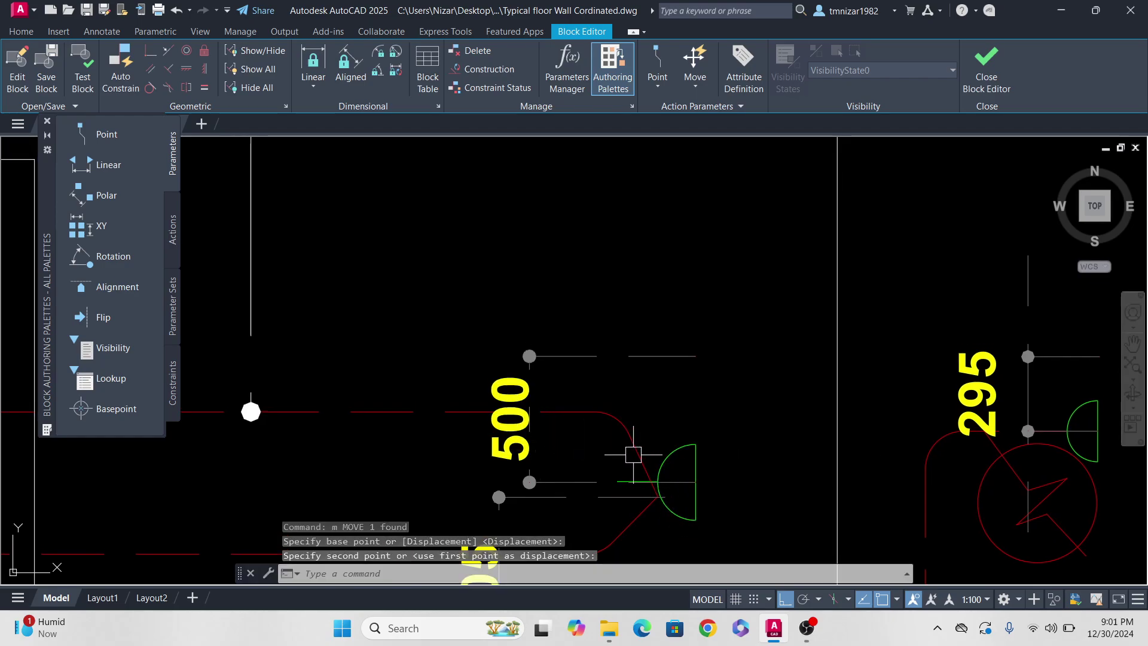
type("u")
key("Return")
scroll(744, 424, "down", 4)
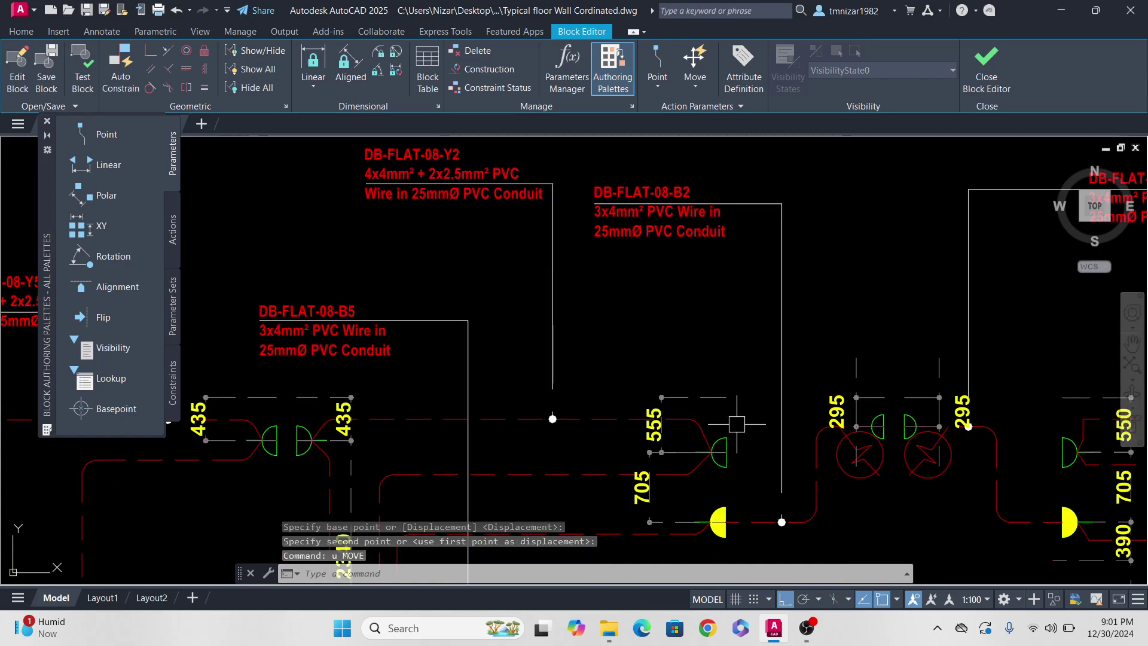
middle_click_drag(726, 379, 694, 372)
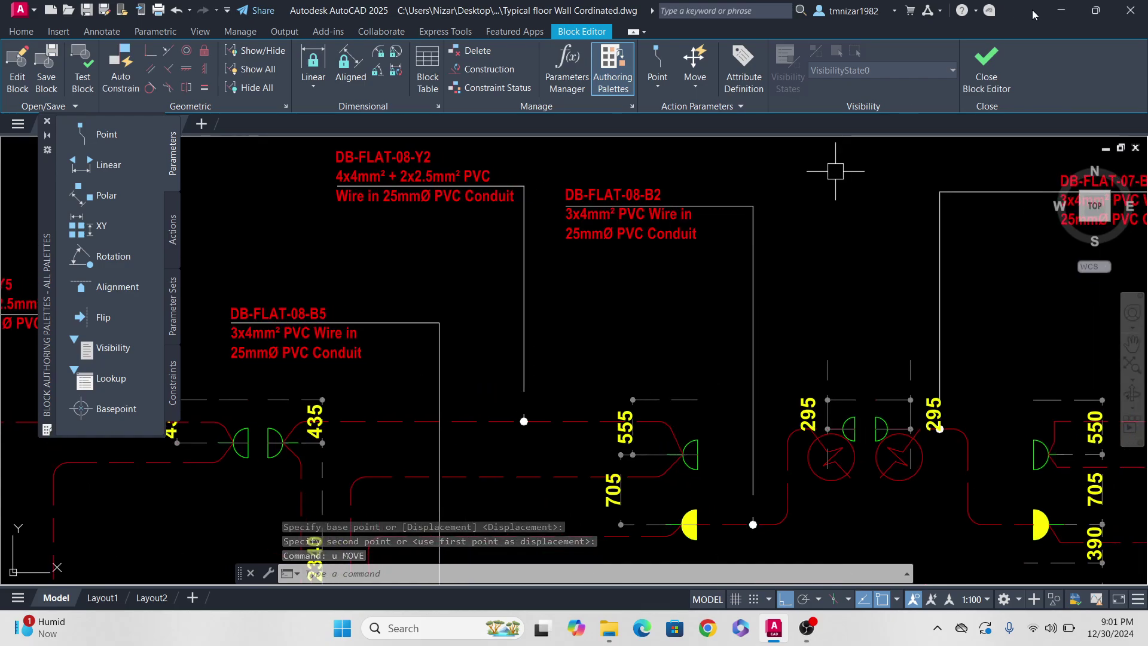
scroll(549, 359, "down", 6)
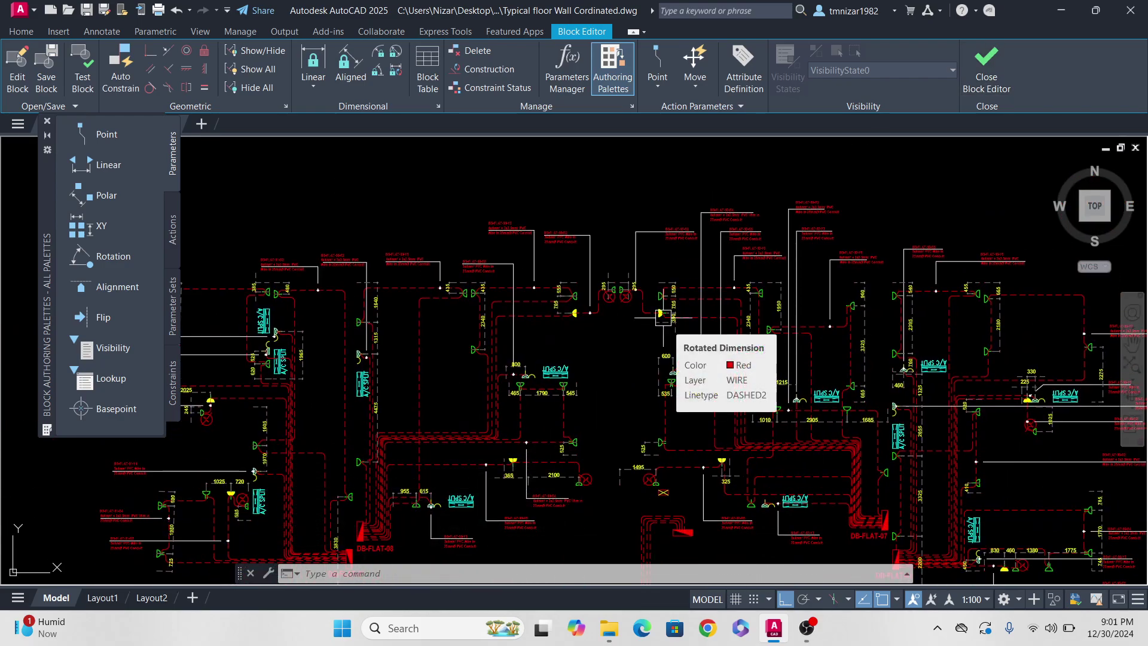
type("dimre")
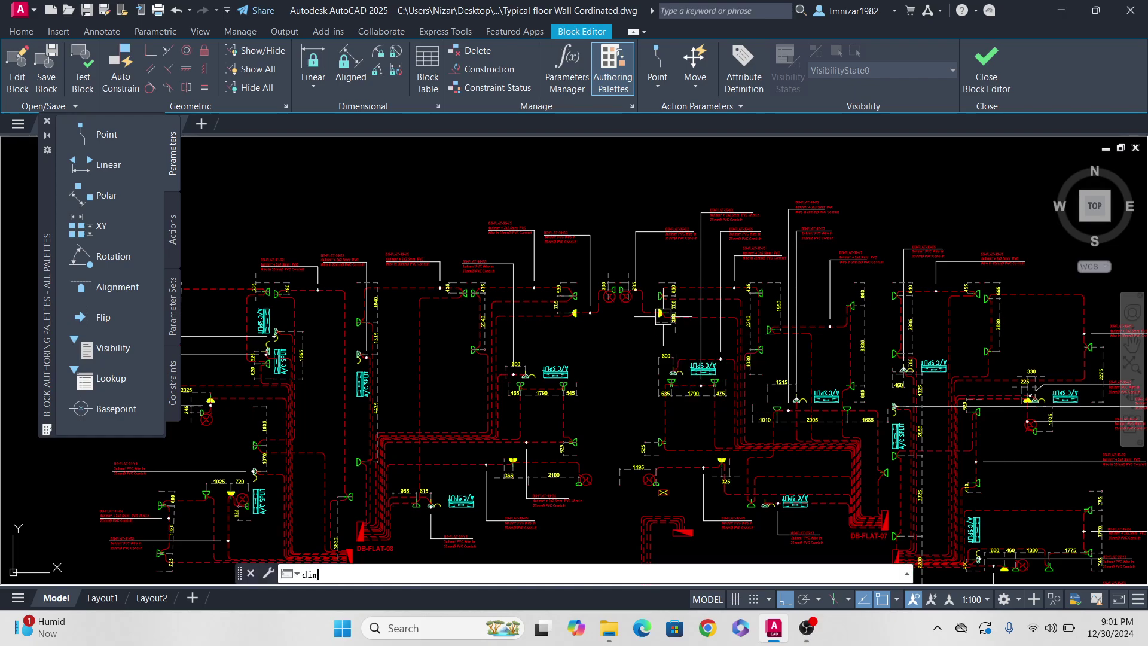
key("Return")
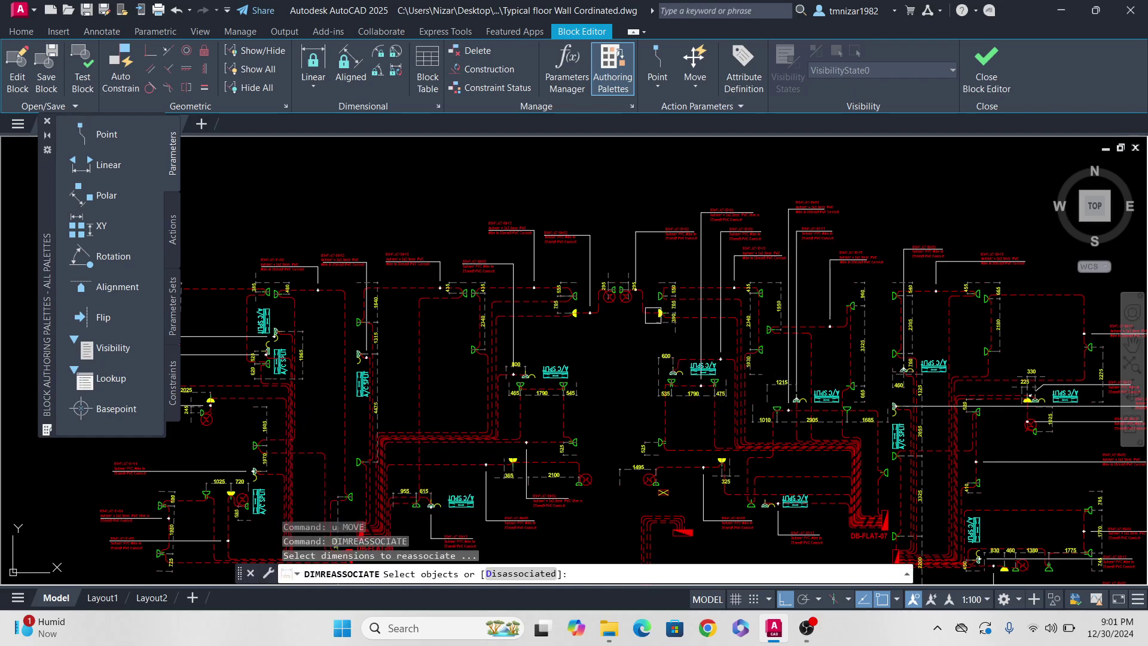
scroll(662, 318, "down", 5)
left_click(798, 256)
left_click(506, 479)
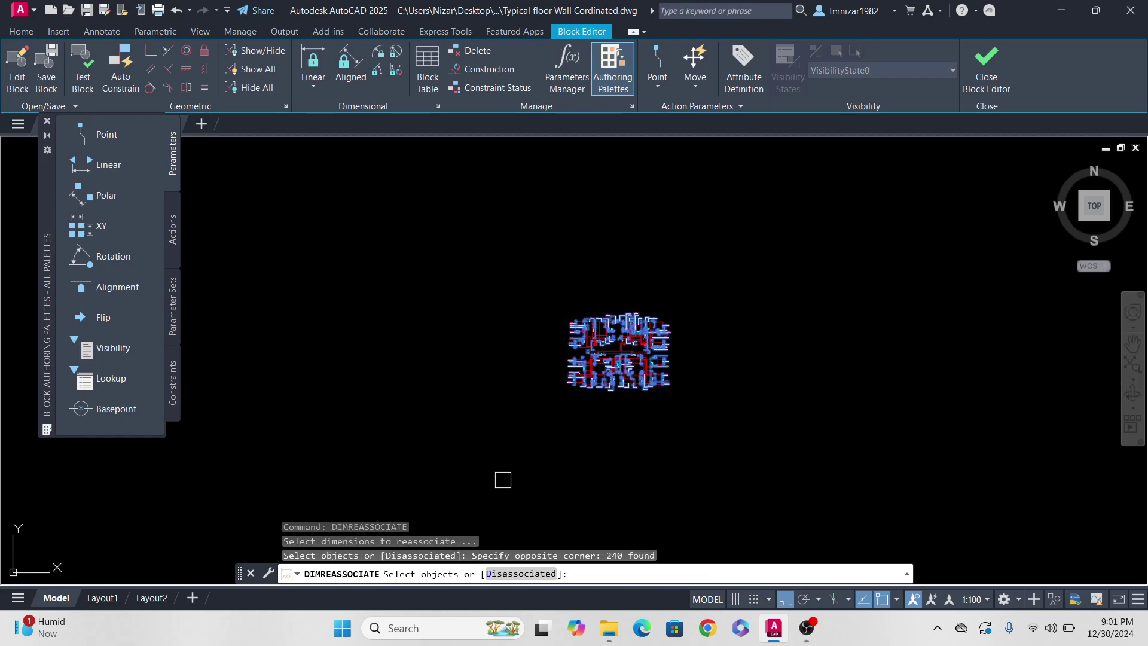
key("Return")
scroll(634, 367, "up", 5)
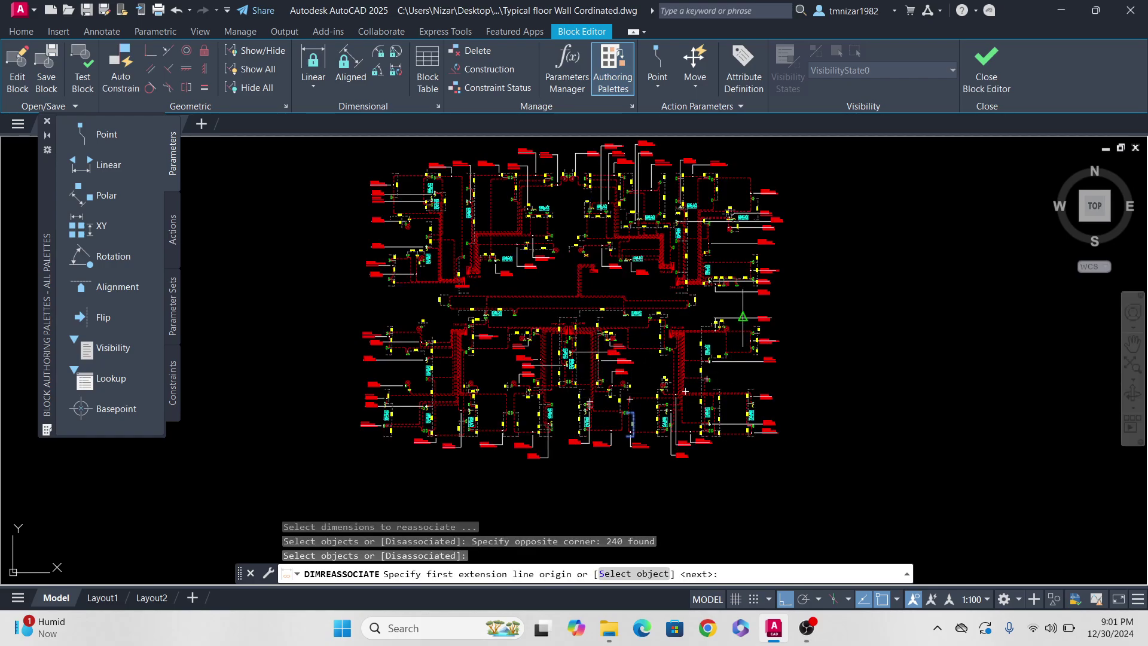
middle_click_drag(582, 253, 613, 328)
type("S")
key("Return")
scroll(590, 403, "down", 4)
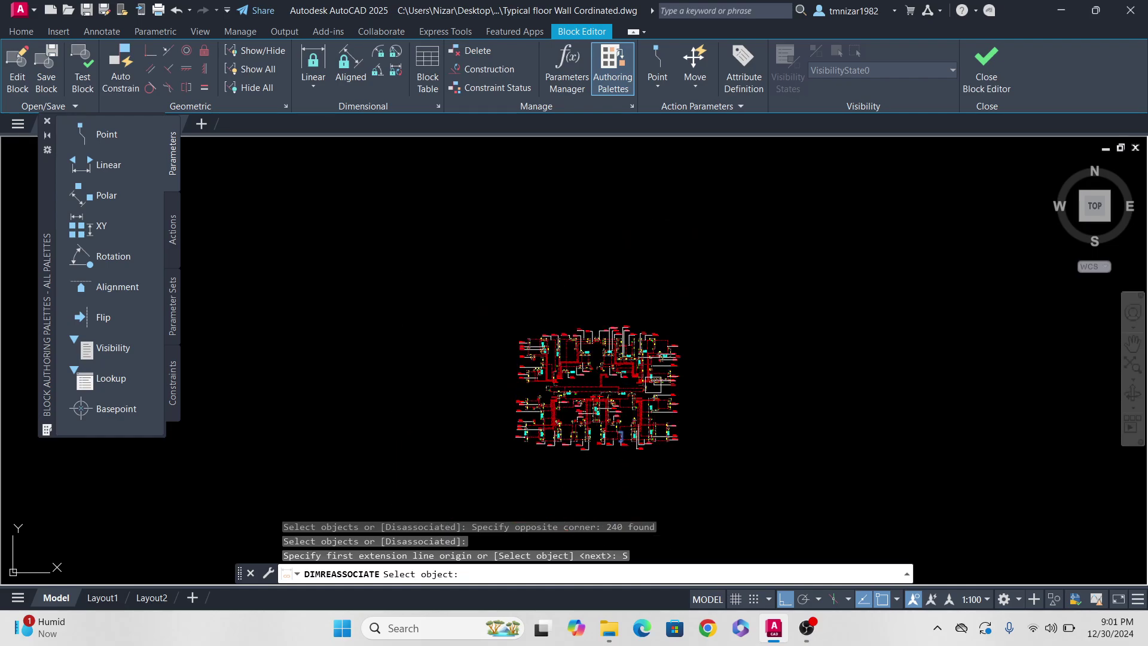
left_click(500, 433)
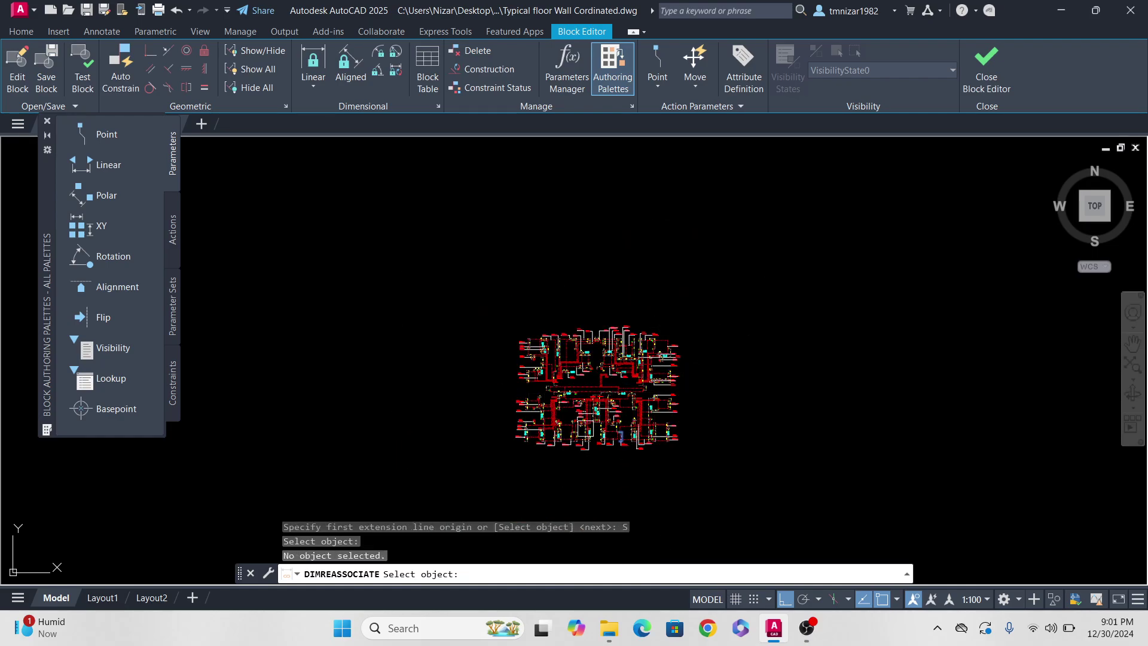
key("Escape")
key("Escape")
key("Escape")
scroll(602, 302, "up", 6)
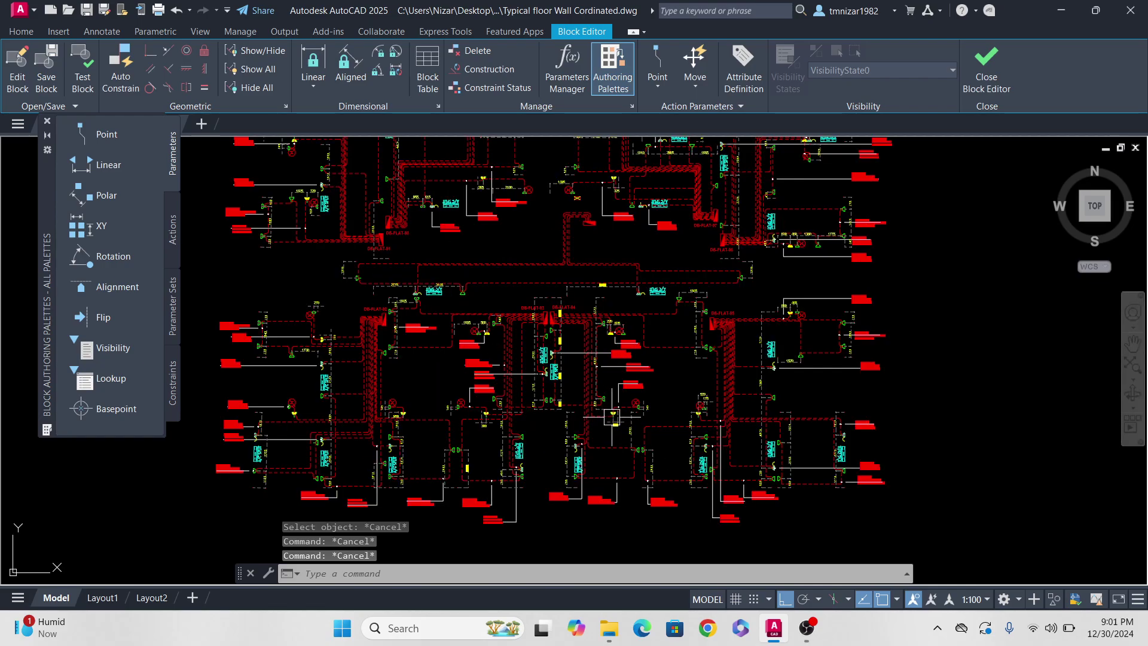
scroll(603, 302, "up", 8)
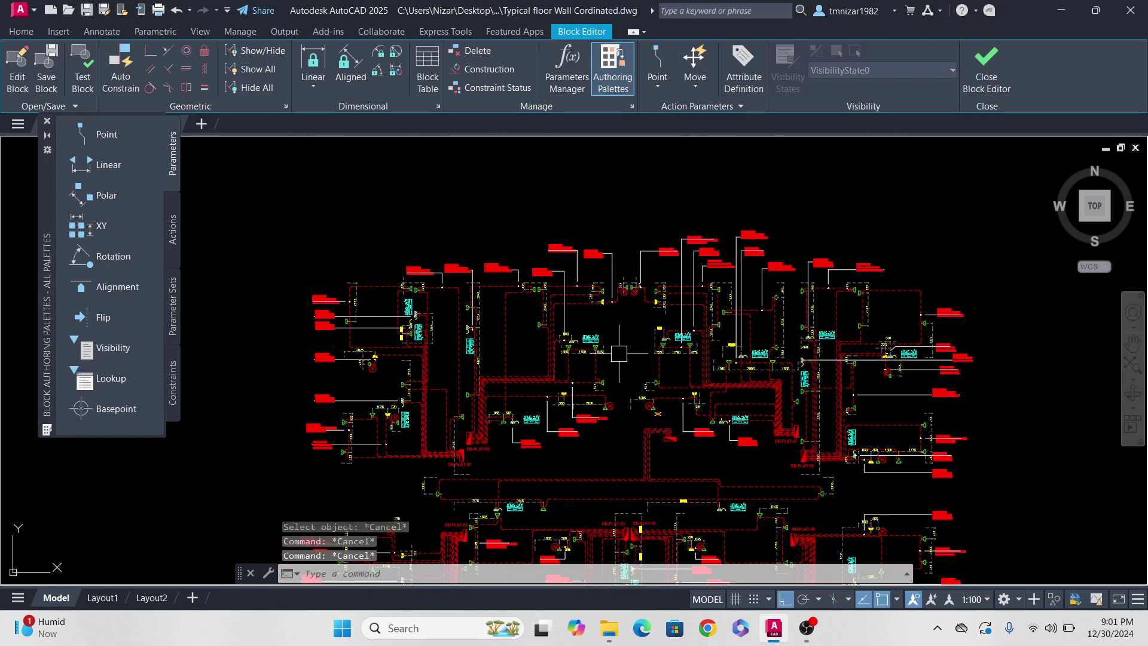
key("Escape")
scroll(607, 316, "down", 8)
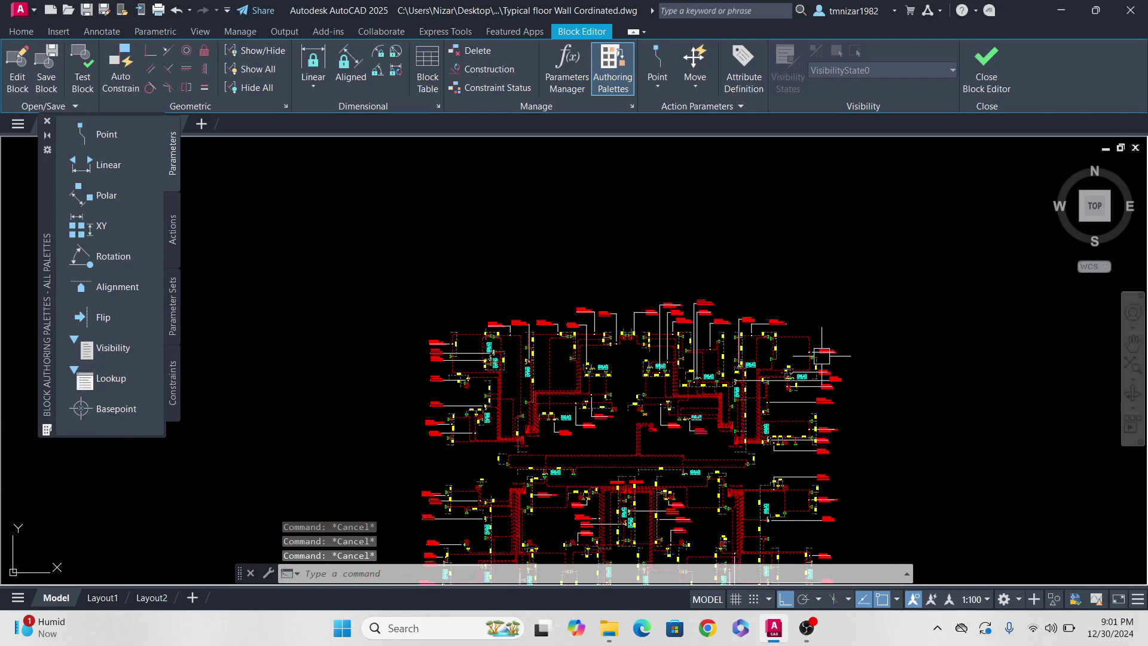
middle_click_drag(825, 352, 777, 289)
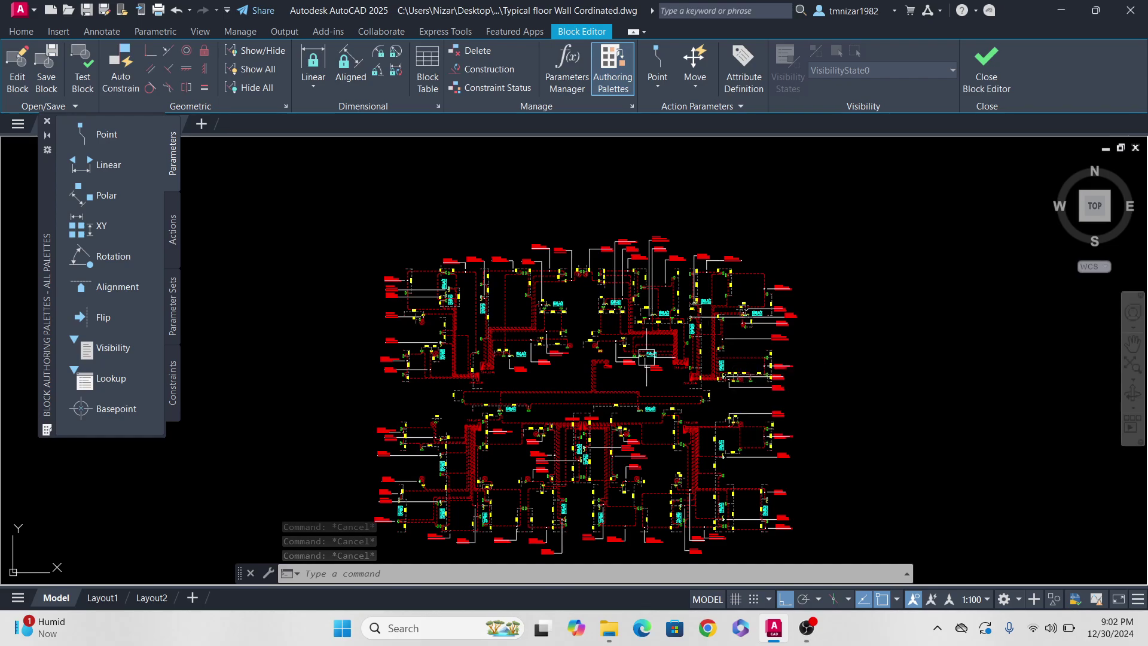
scroll(608, 372, "up", 7)
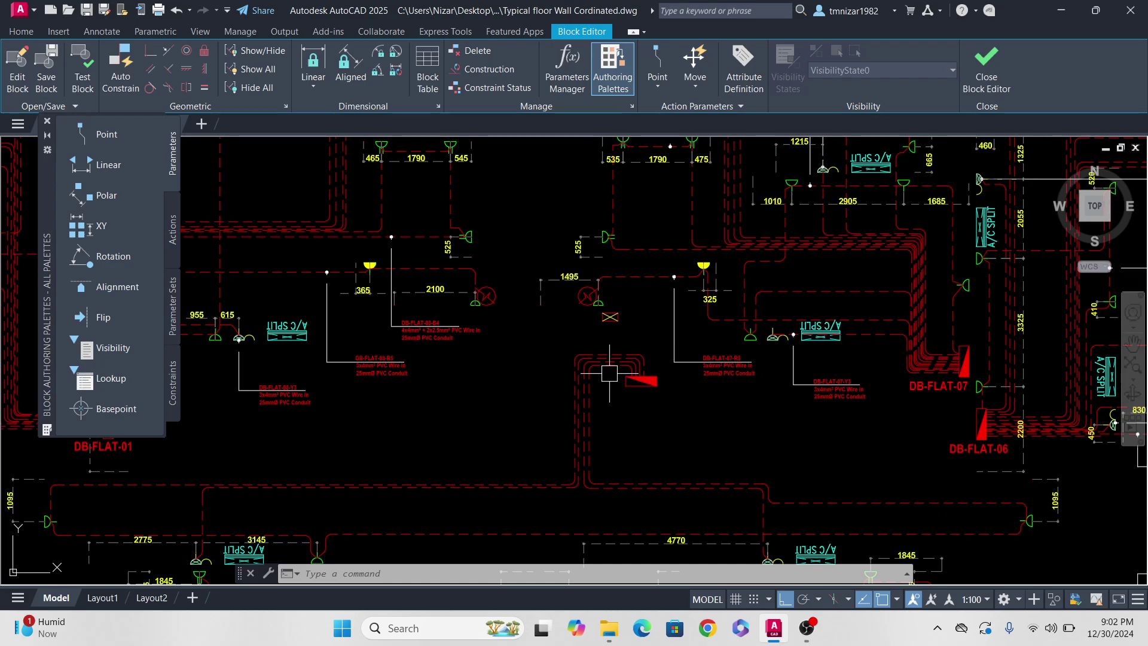
scroll(610, 373, "down", 8)
key("Escape")
key("Escape")
middle_click_drag(610, 359, 639, 299)
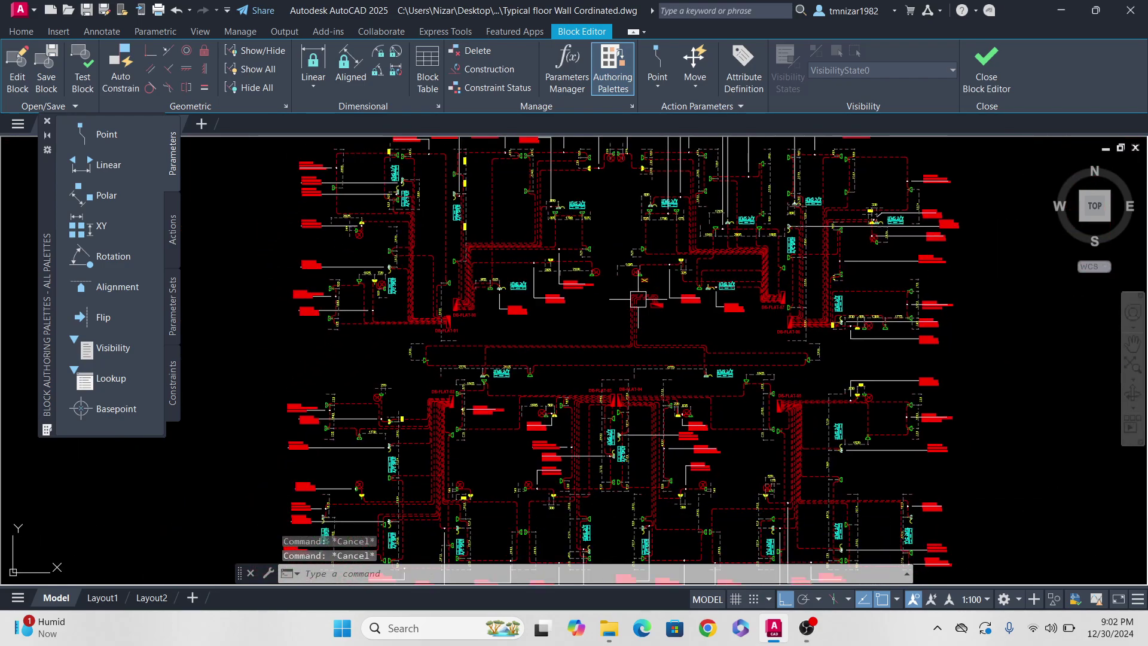
scroll(884, 354, "down", 5)
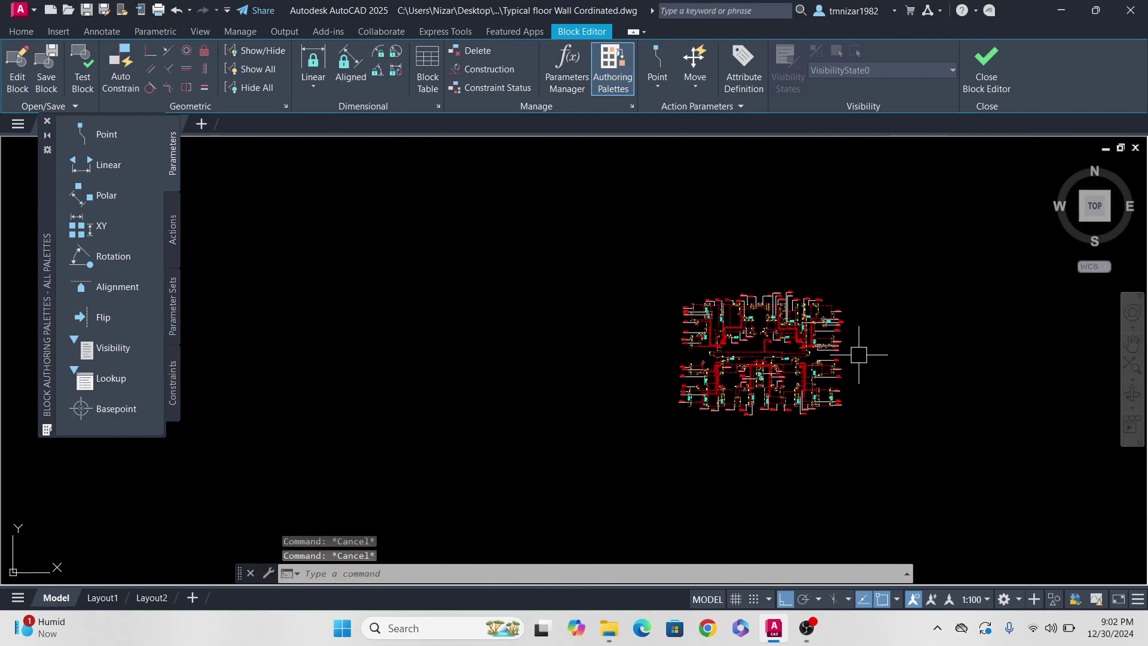
scroll(929, 353, "up", 2)
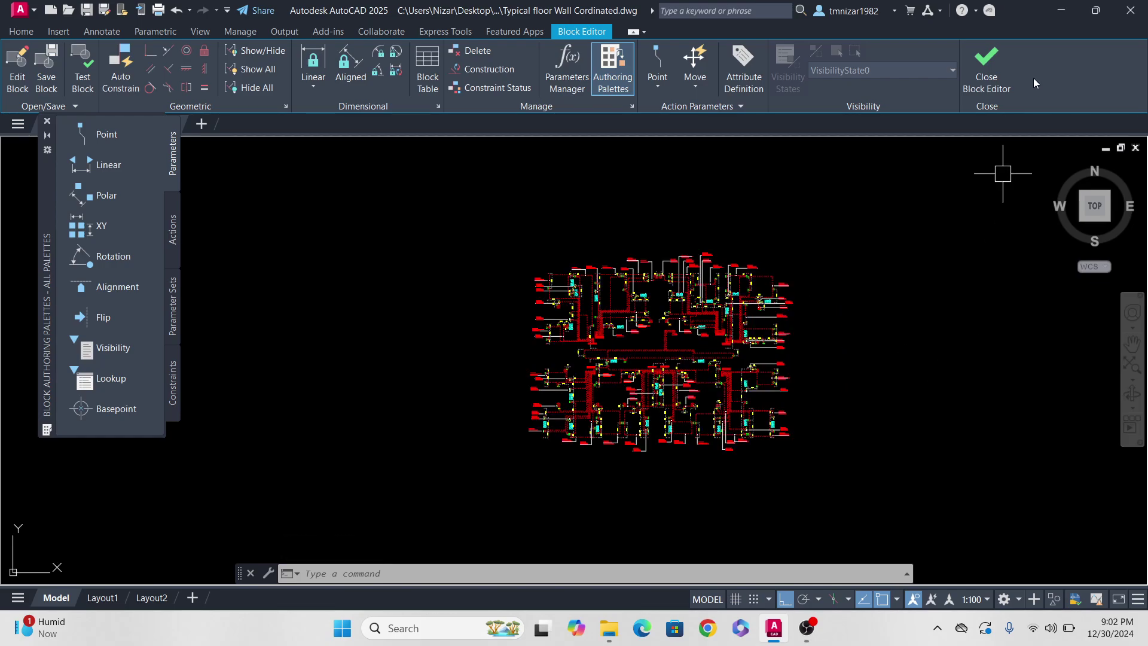
Step: Close the Block Editor and save the changes to 'new b'
left_click(989, 84)
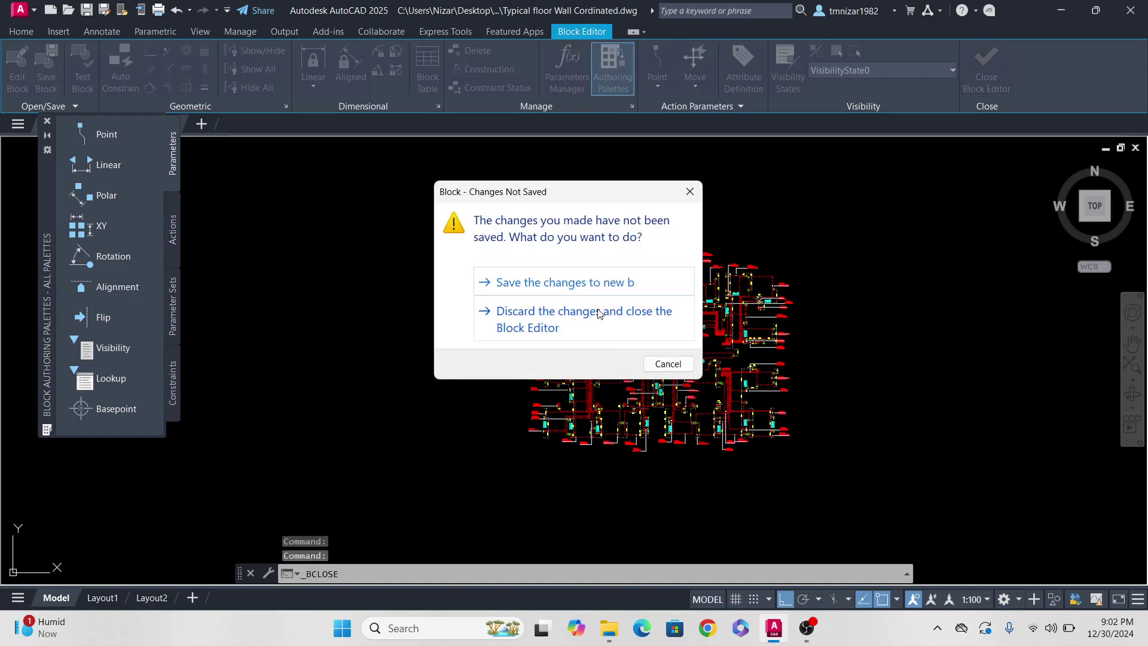
left_click(583, 283)
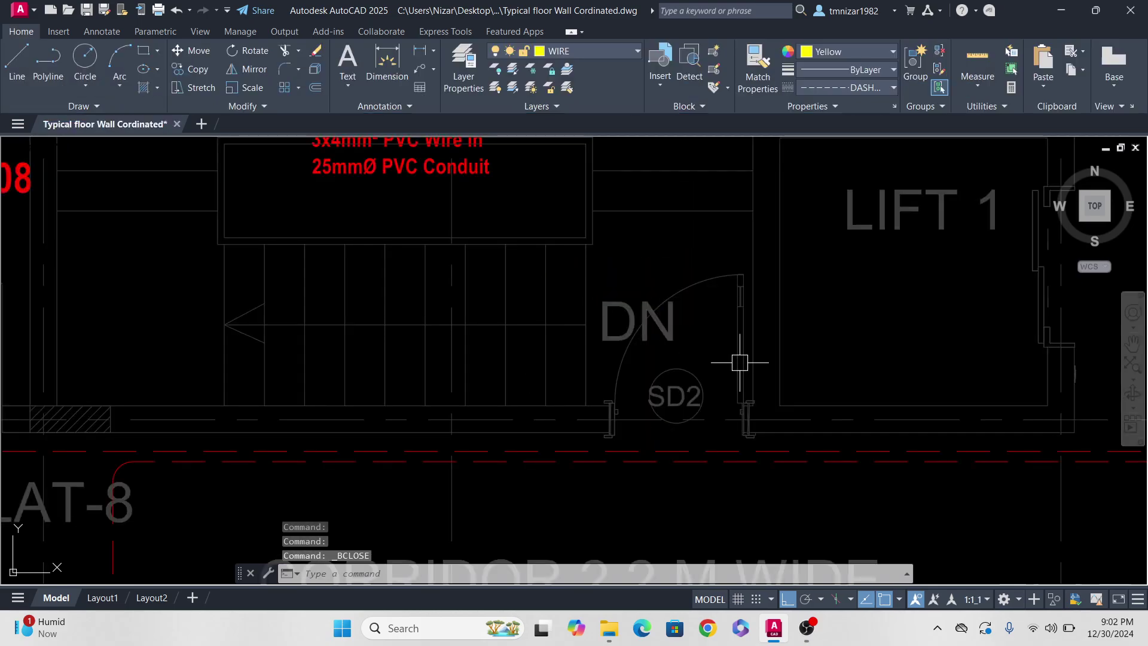
key("Escape")
Step: Select the wiring block, bring up its context menu, then dismiss it
left_click(733, 311)
right_click(734, 311)
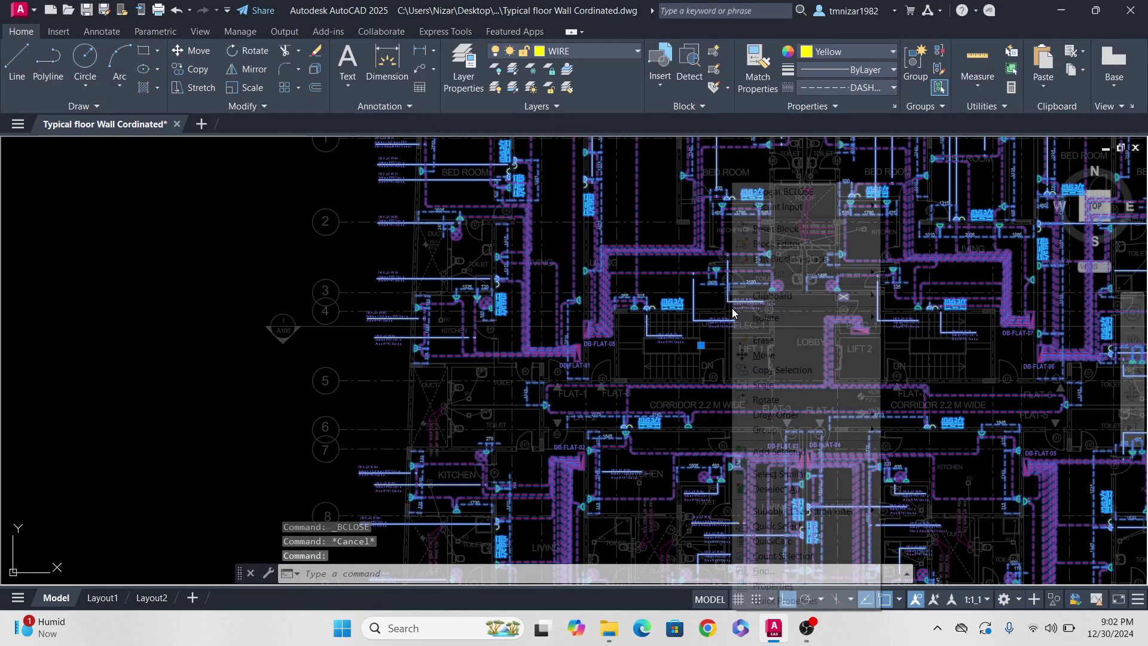
key("Escape")
key("Escape")
scroll(590, 372, "down", 5)
scroll(622, 372, "up", 2)
Step: Select the central floor plan's wiring block
scroll(680, 372, "up", 3)
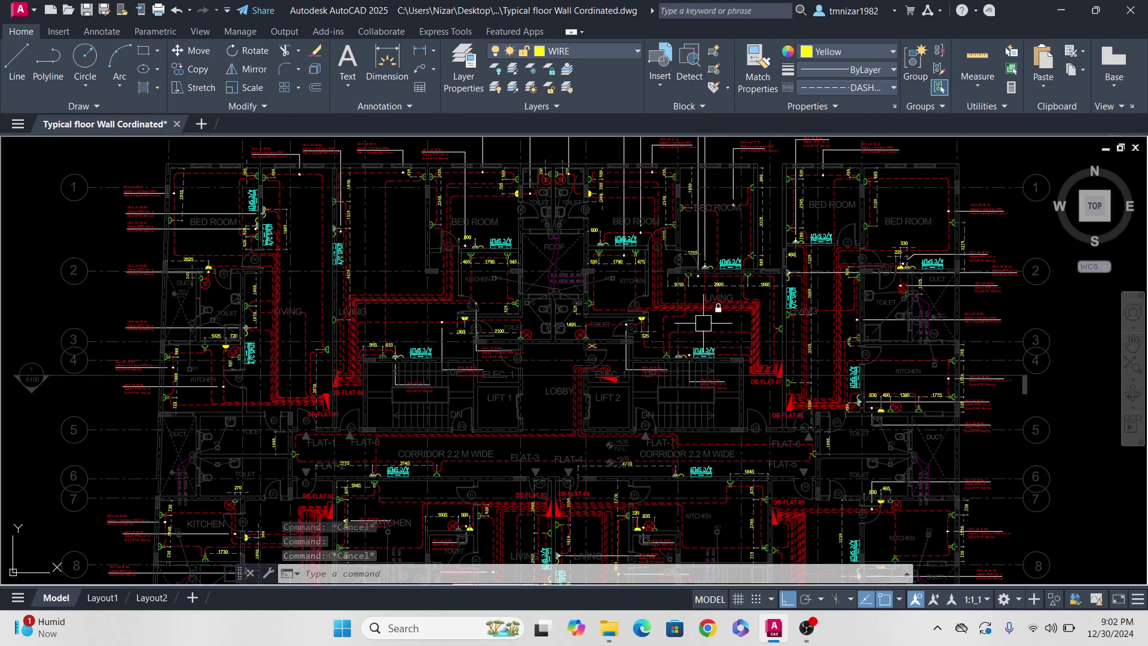
scroll(710, 319, "down", 4)
left_click(710, 319)
scroll(710, 319, "down", 5)
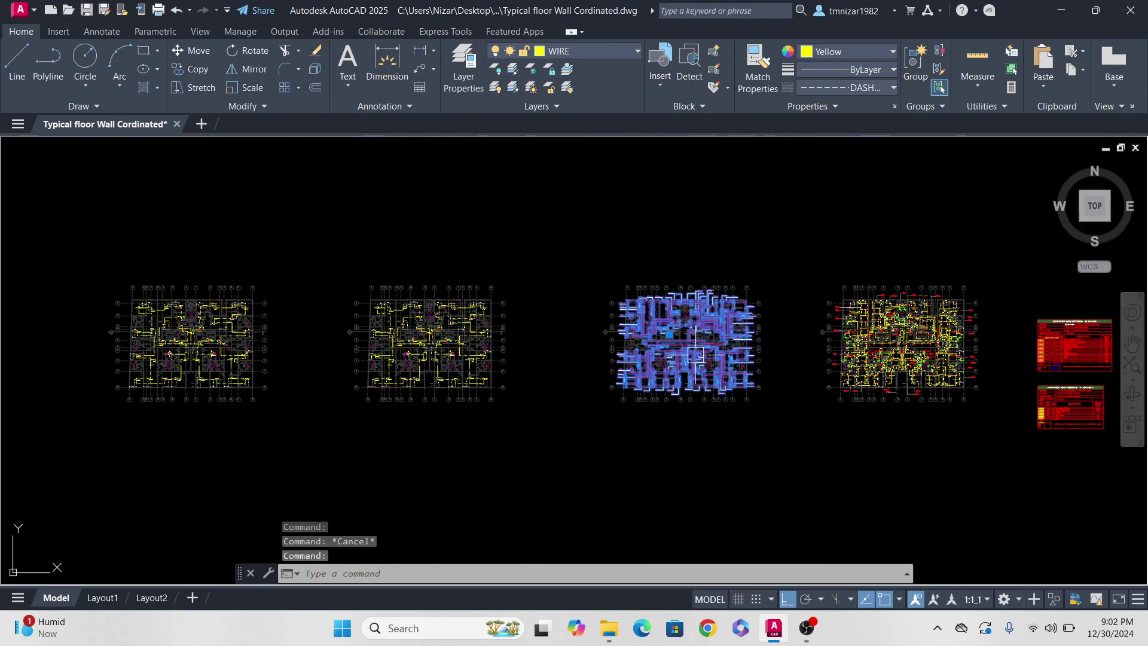
key("Escape")
scroll(686, 333, "up", 2)
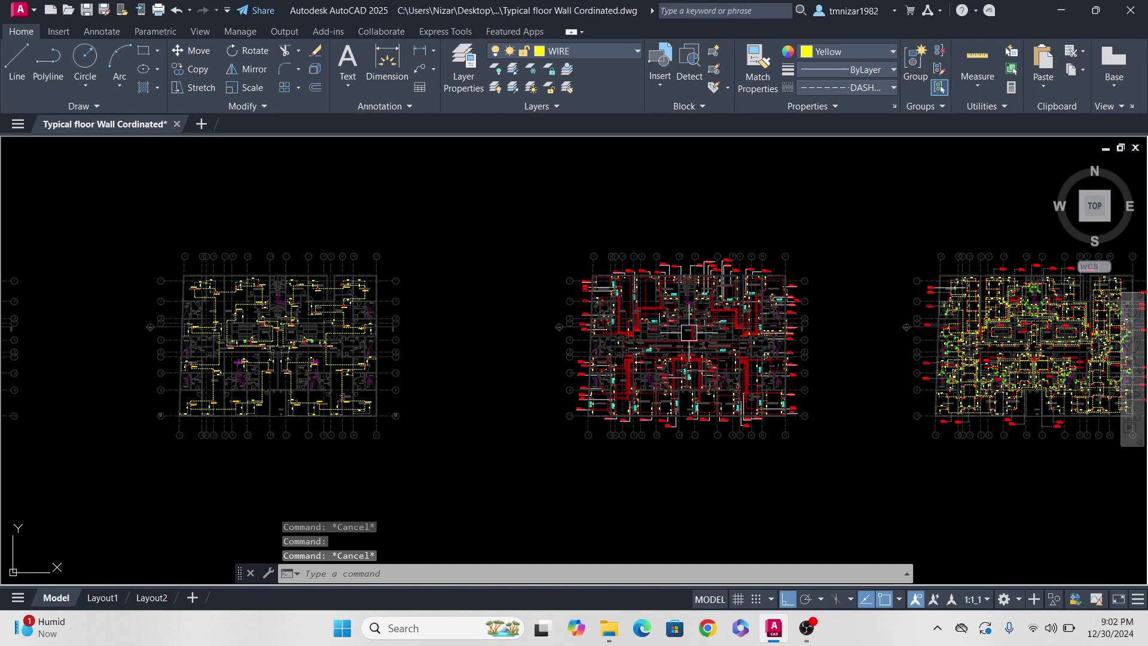
left_click(726, 306)
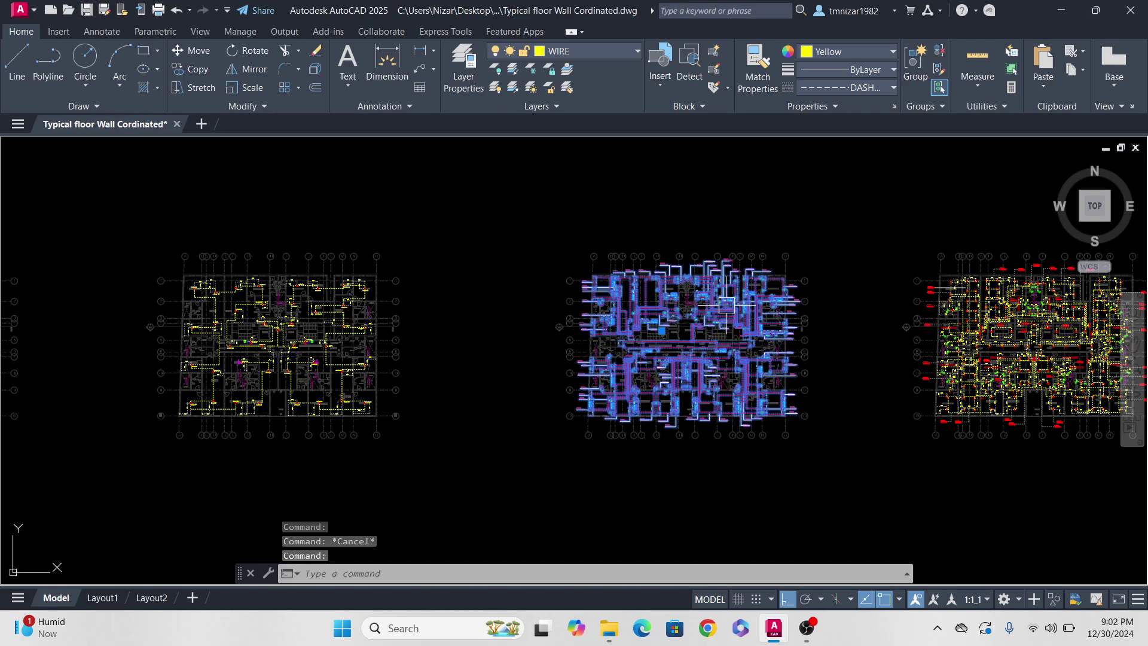
middle_click_drag(730, 295, 724, 306)
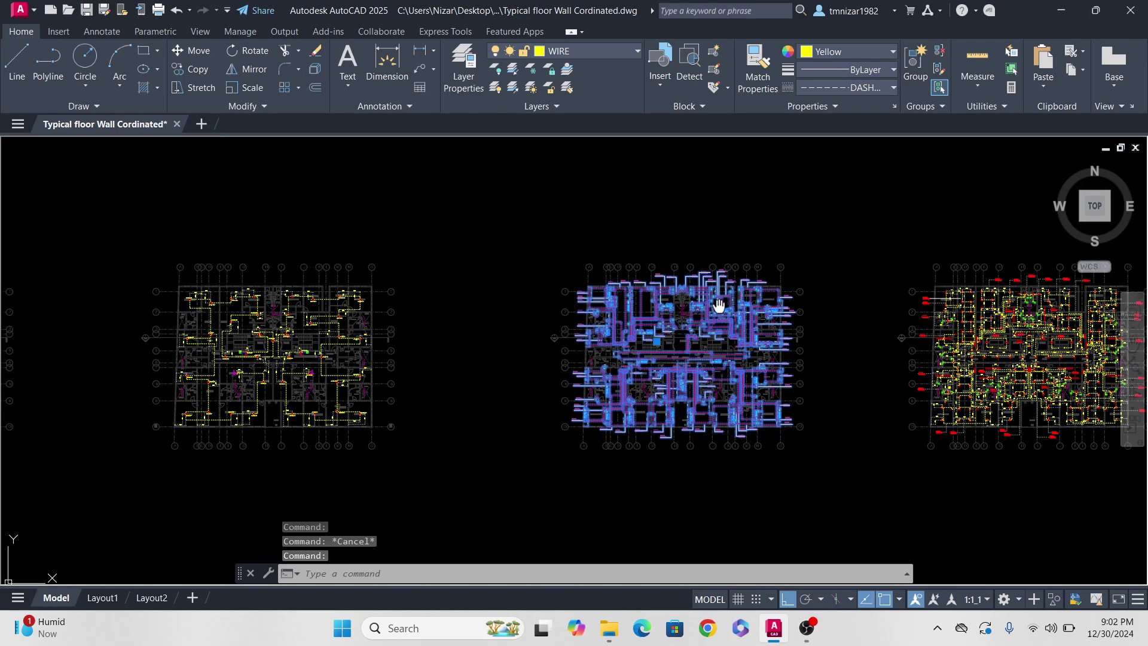
Step: Undo twice with U to reopen block editing
type("u")
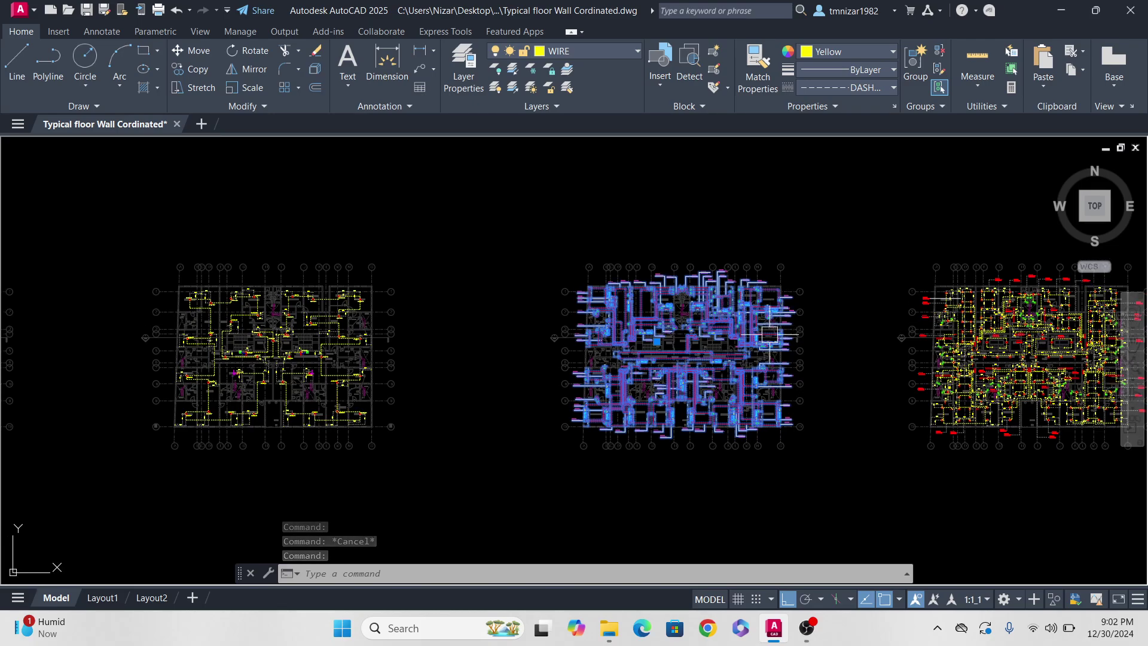
key("Return")
key("Return")
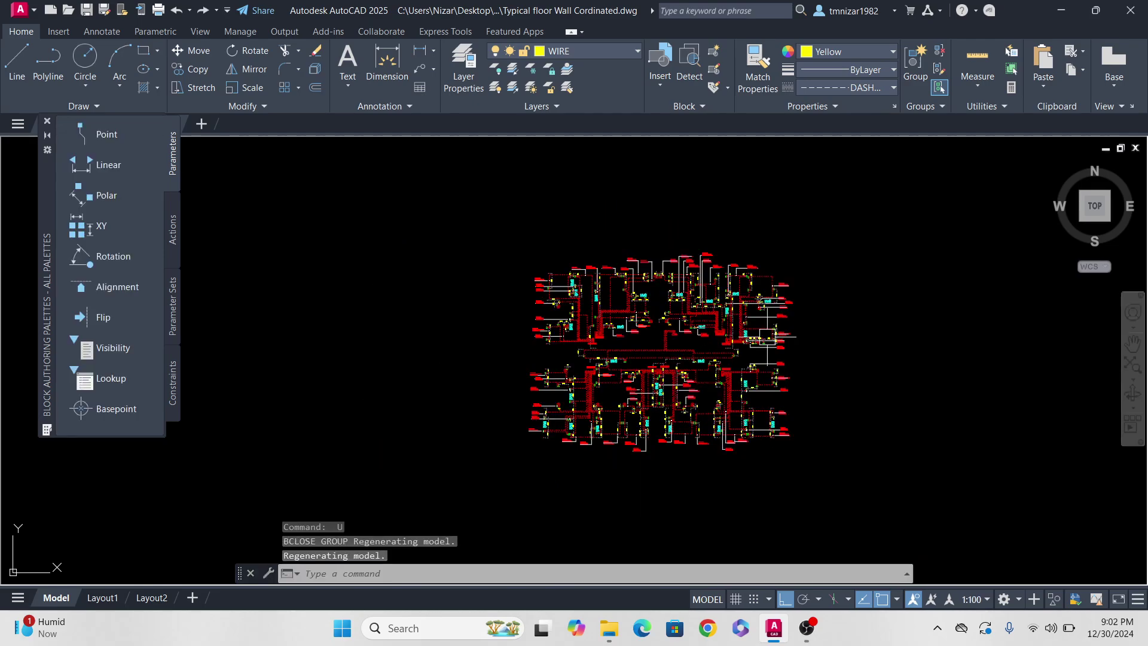
key("Return")
Step: Undo further until block editing closes, then select the wiring block near LIFT 1
key("Return")
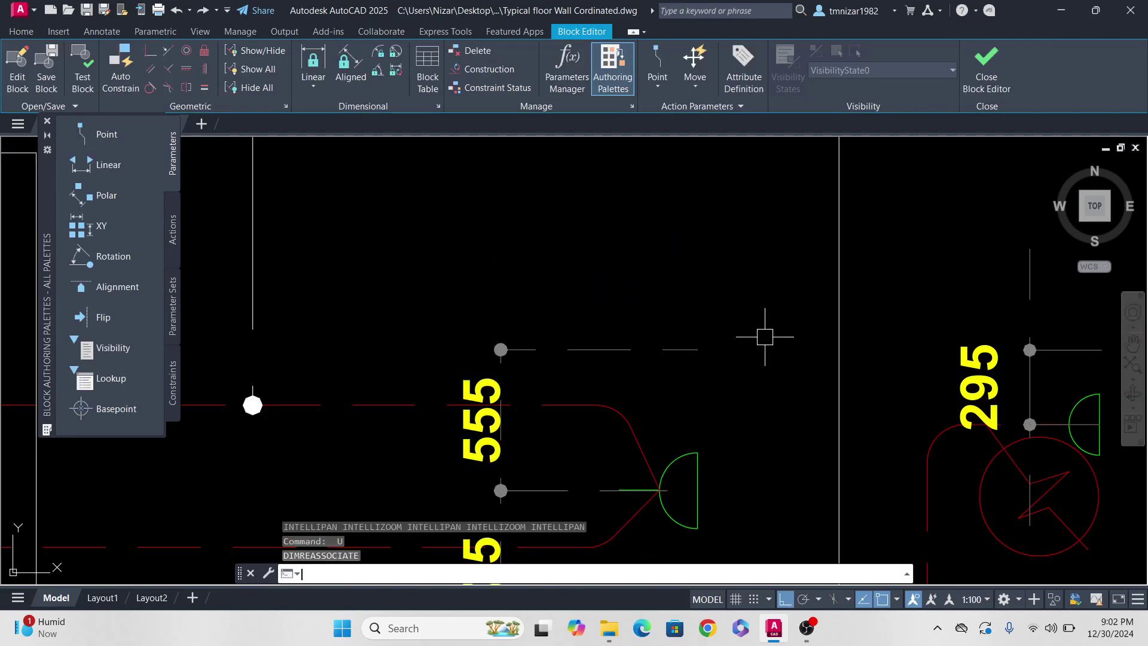
key("Return")
key("Return")
key("Return")
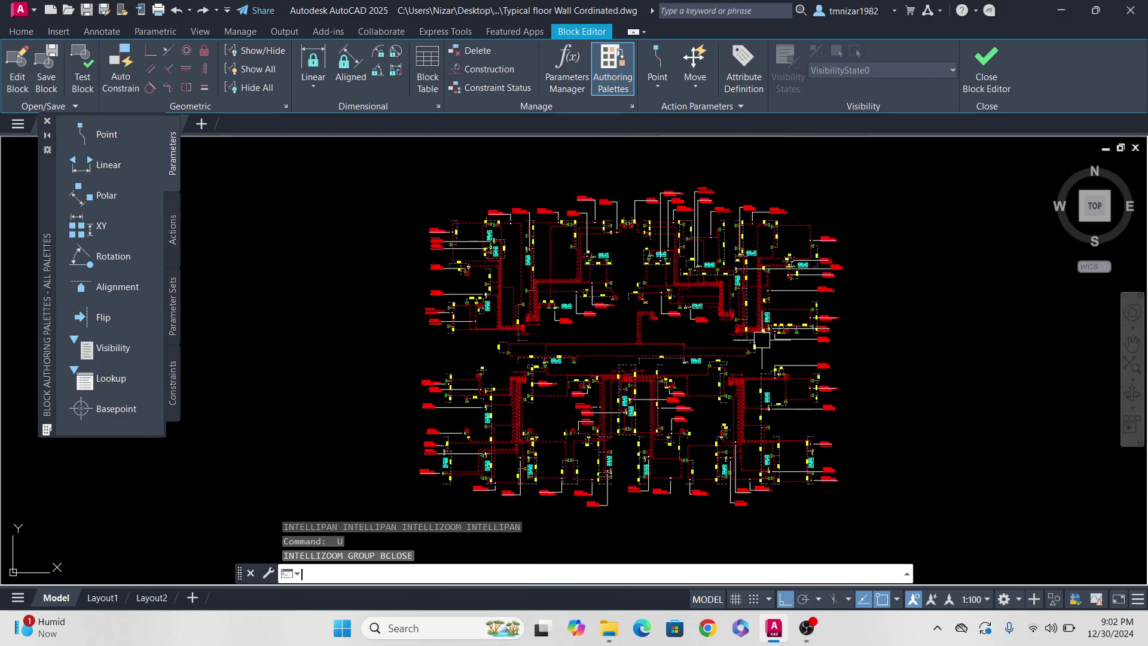
key("Return")
key("Return")
key("Return")
key("Return")
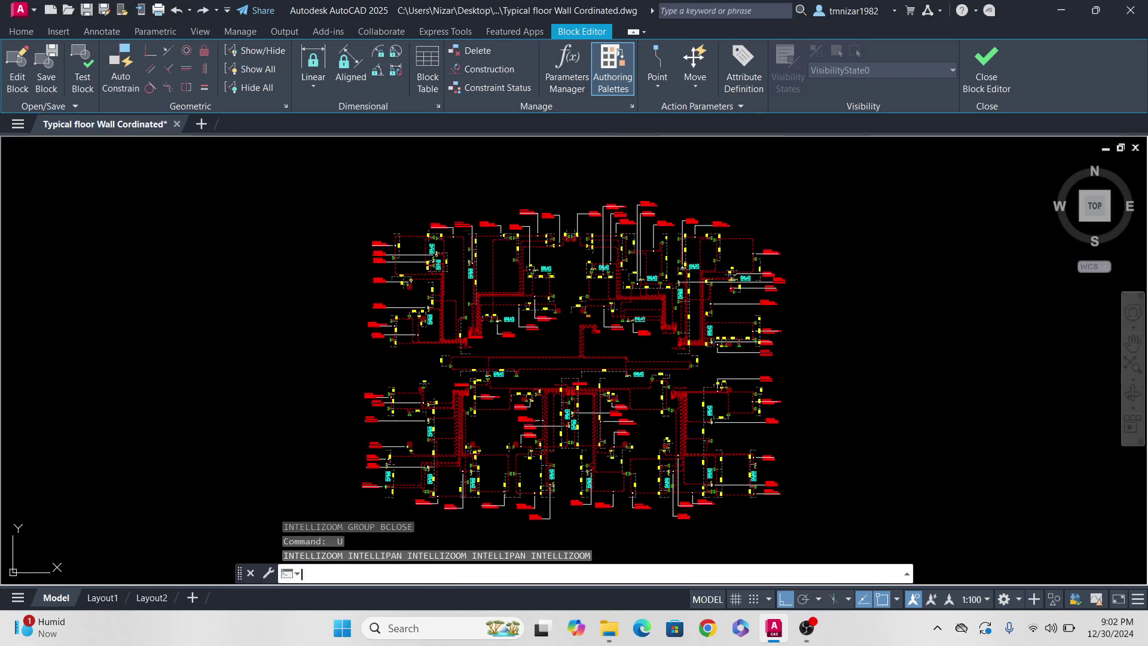
left_click(706, 466)
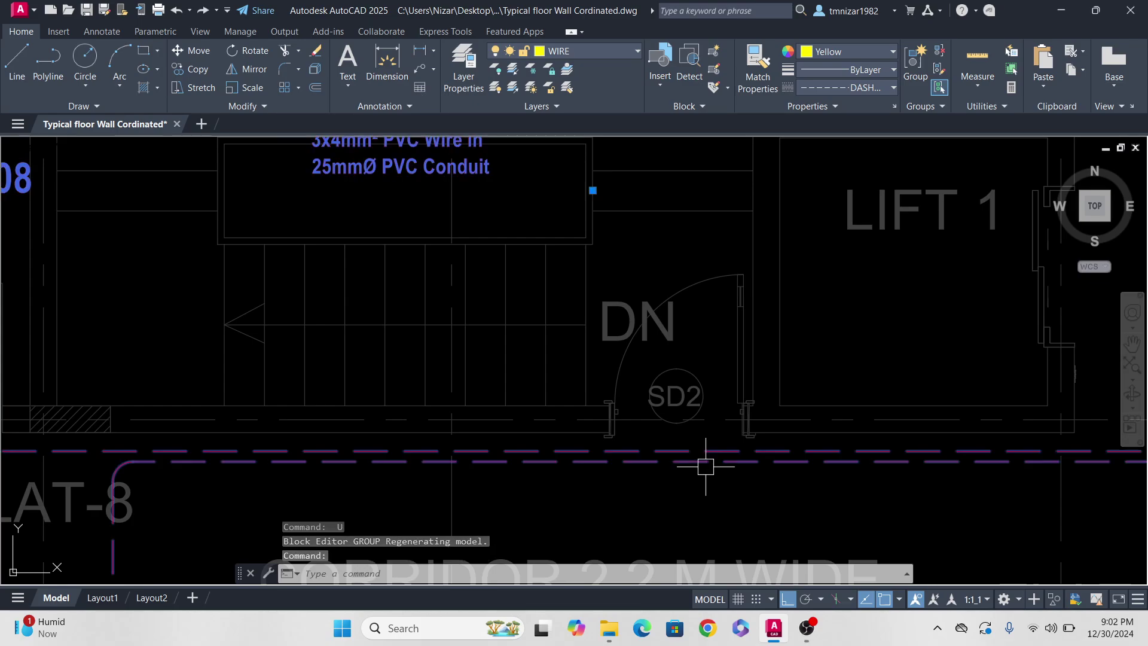
scroll(649, 410, "down", 6)
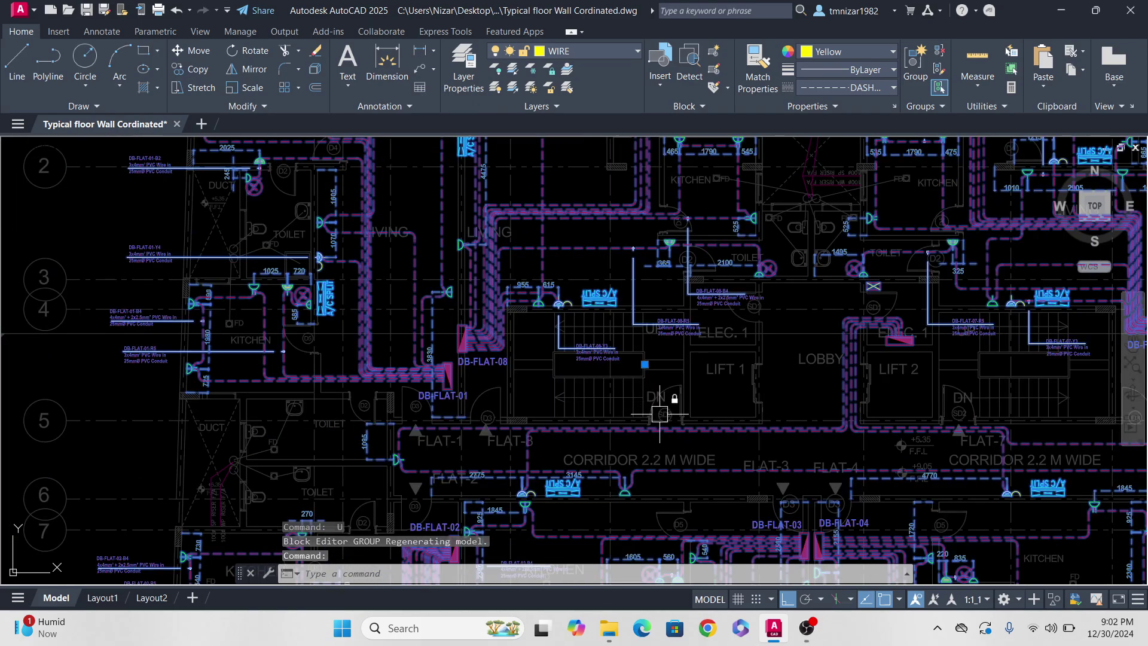
Step: Undo the floor plan's block conversion with U
key("Escape")
scroll(697, 438, "up", 4)
type("u")
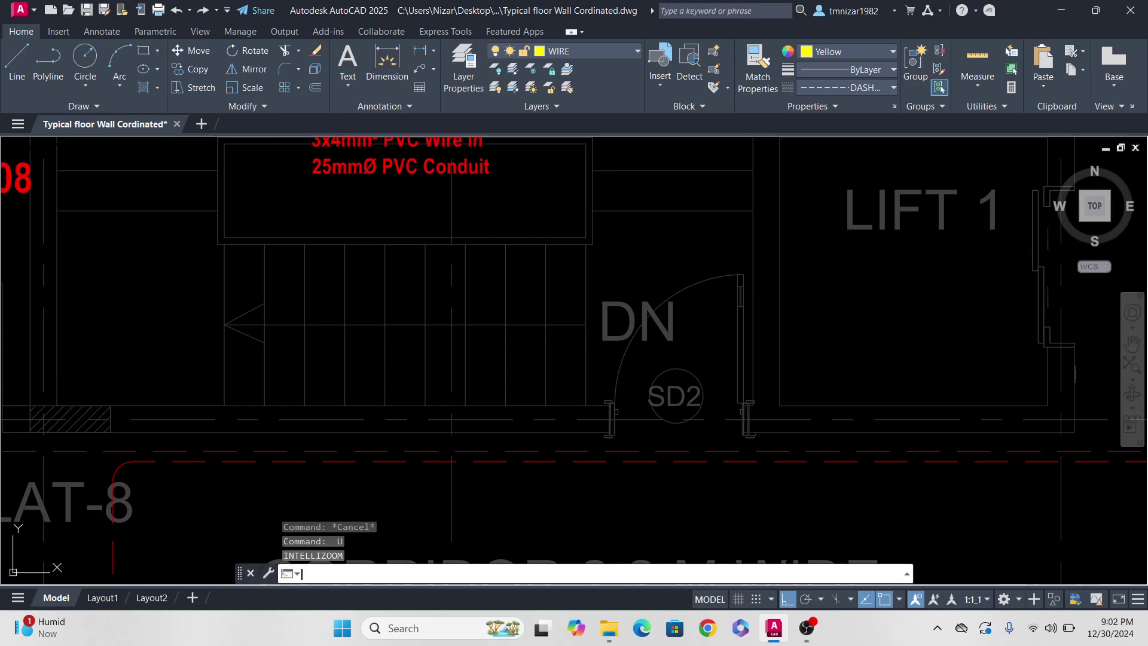
key("Return")
left_click(694, 336)
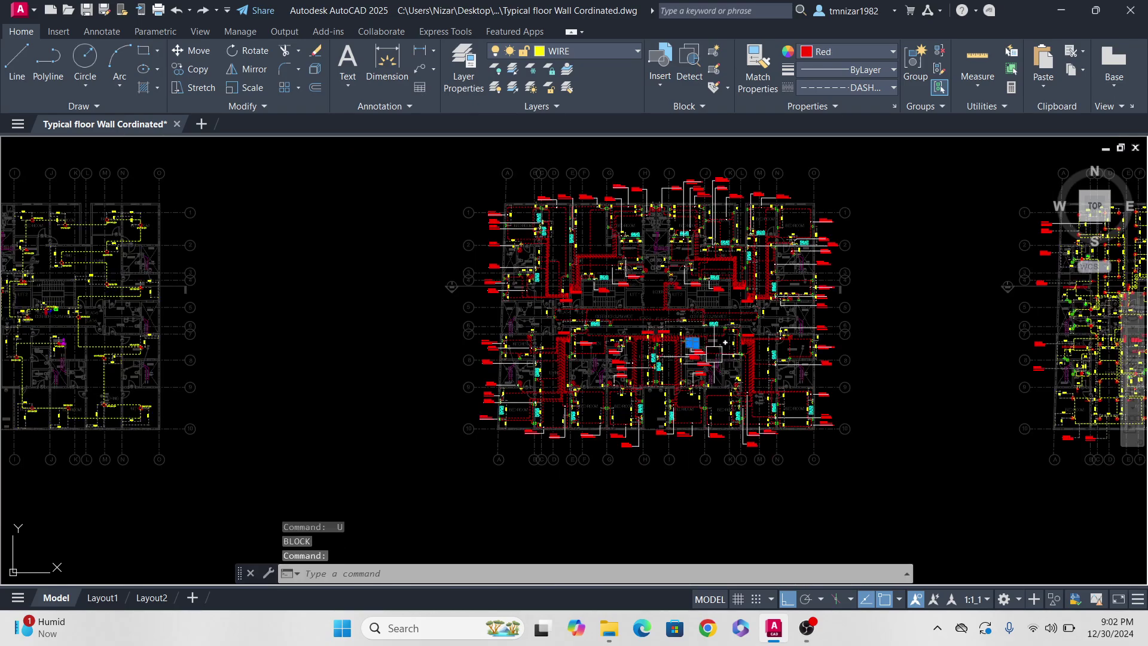
key("Escape")
scroll(757, 403, "up", 6)
scroll(957, 344, "up", 8)
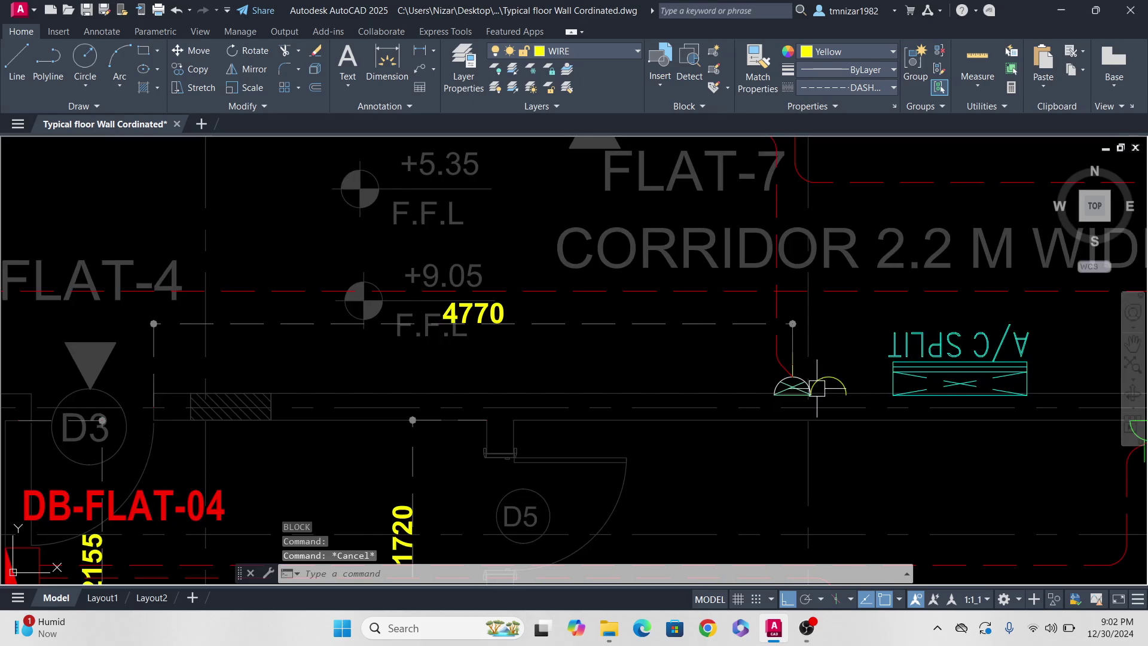
Step: Move the left door symbol as a trial, then undo the move
left_click(702, 386)
scroll(763, 425, "down", 4)
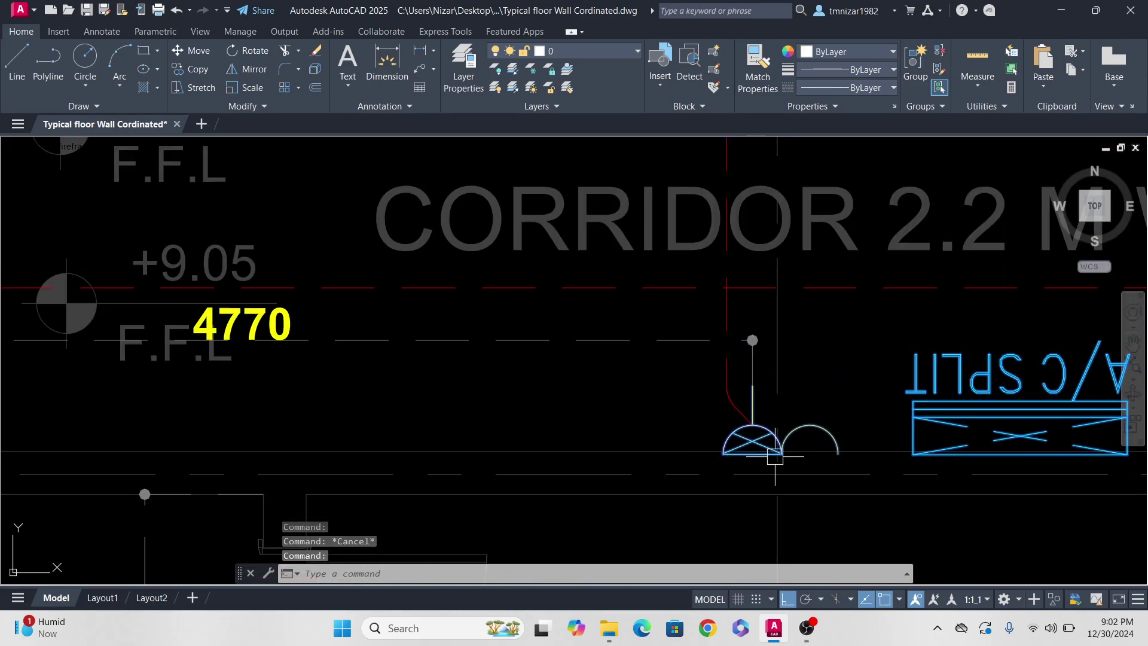
type("m")
key("Return")
left_click(885, 383)
left_click(869, 377)
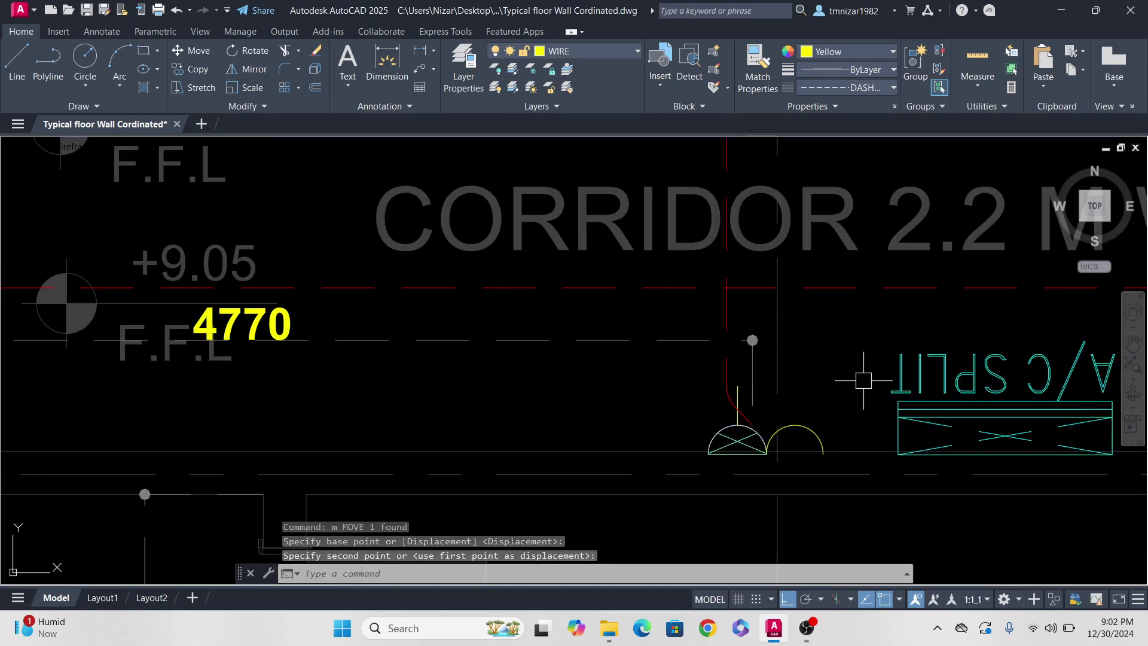
type("u")
key("Return")
key("Return")
Step: Select and deselect the DB-FLAT-08-Y3 label
scroll(863, 381, "down", 10)
scroll(864, 379, "up", 8)
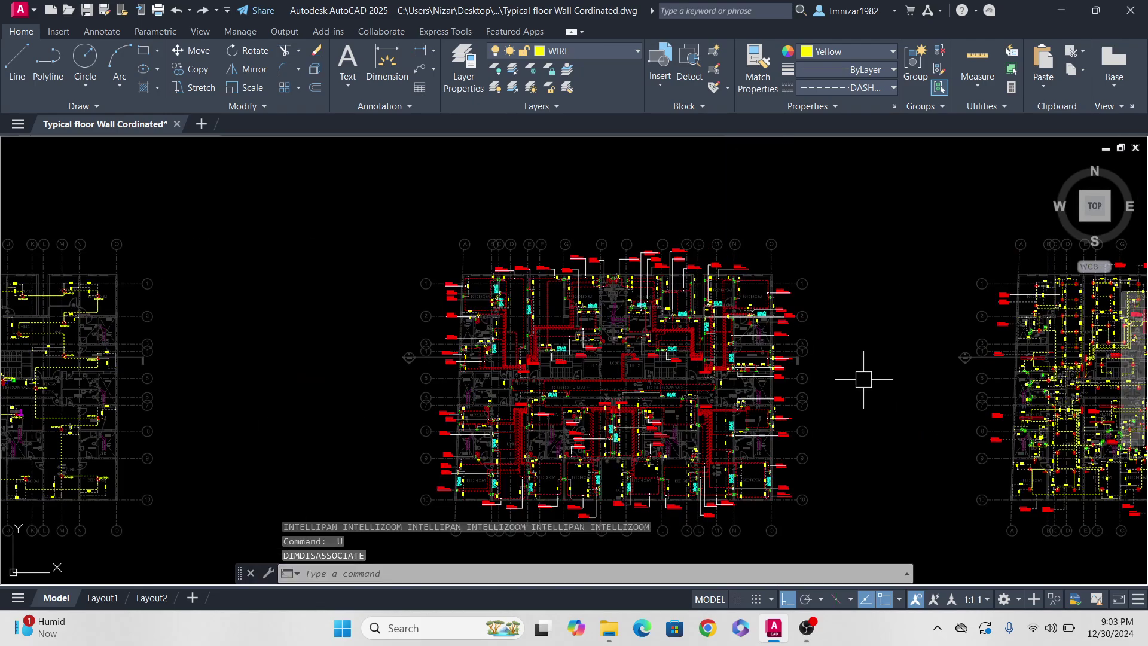
scroll(864, 378, "up", 10)
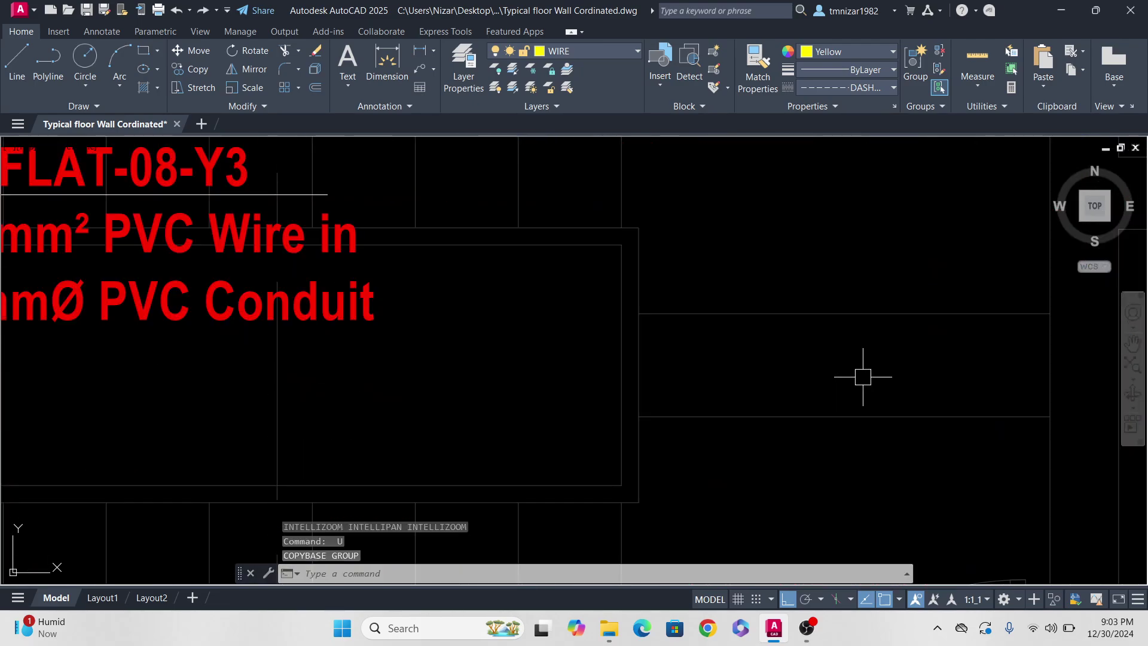
scroll(780, 376, "down", 4)
left_click(676, 369)
key("Escape")
scroll(424, 196, "up", 4)
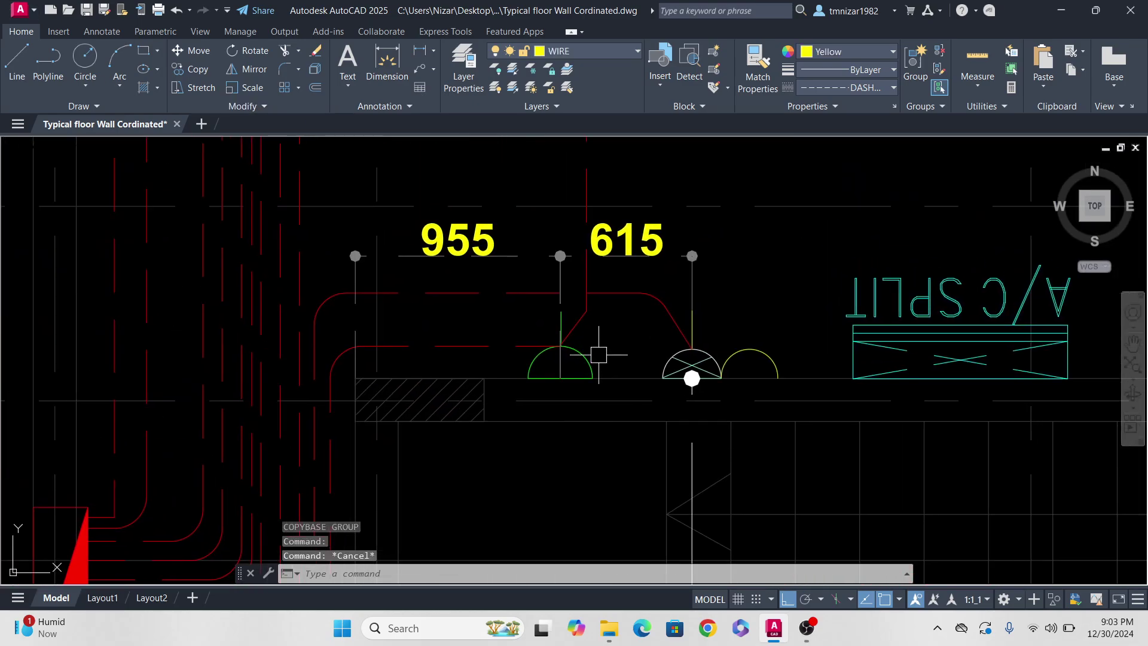
Step: Start moving the small arc symbol, then cancel the move
left_click(597, 352)
scroll(599, 347, "up", 5)
type("m")
key("Return")
left_click(605, 323)
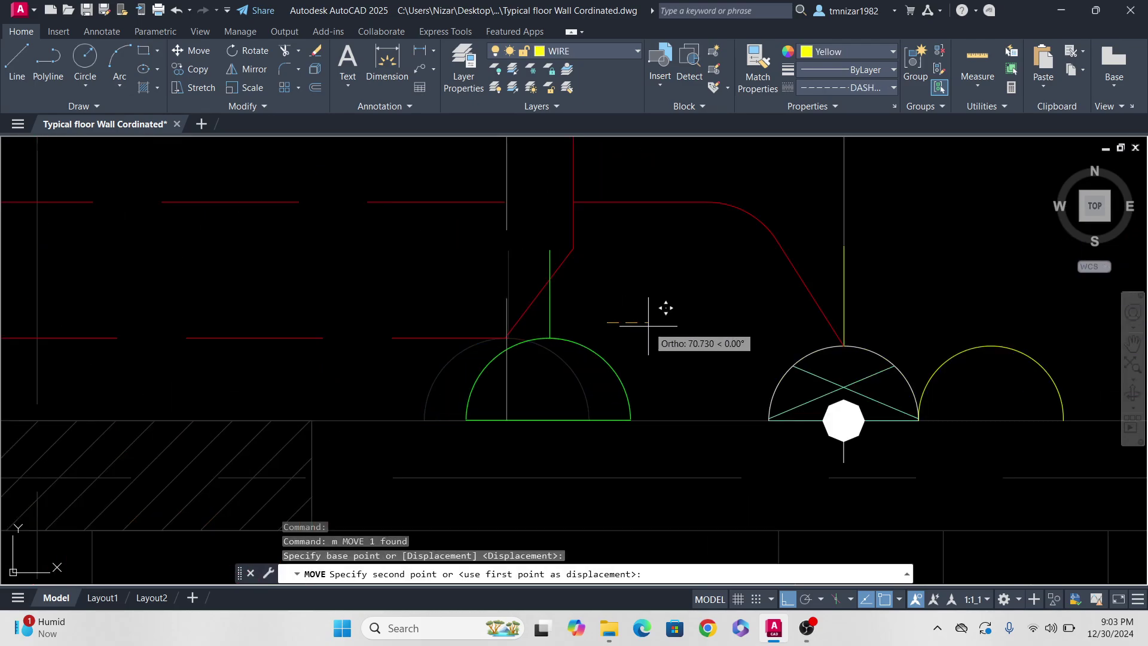
type("u")
scroll(650, 325, "down", 10)
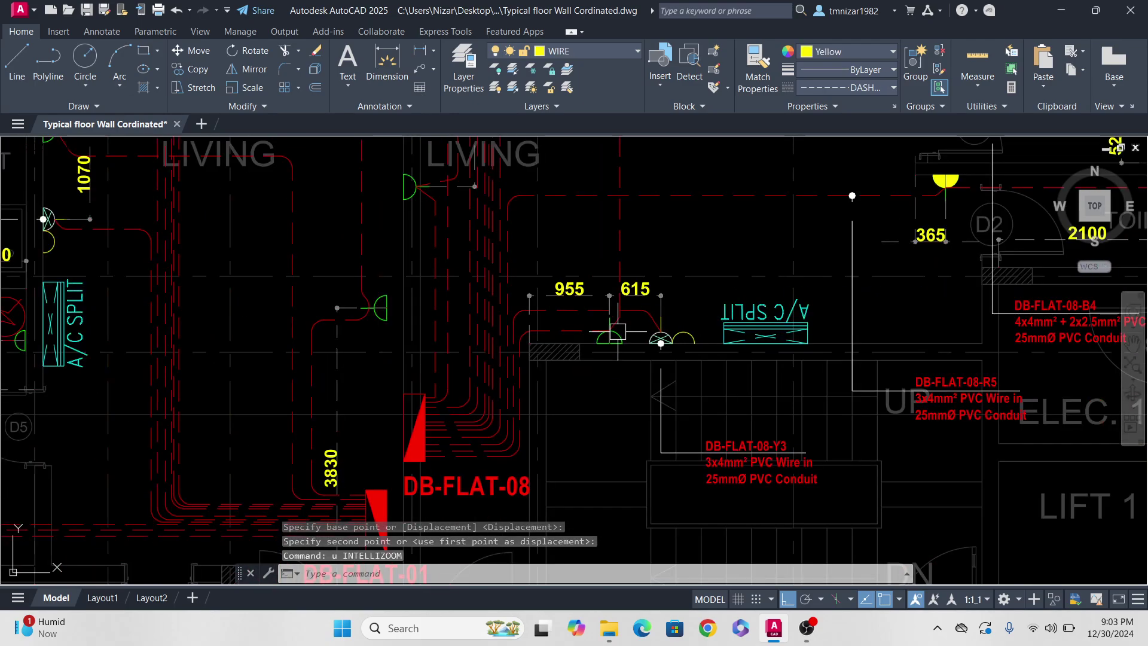
key("Escape")
Step: Window-select the middle plan's 609 objects and define a block named dd
left_click(479, 225)
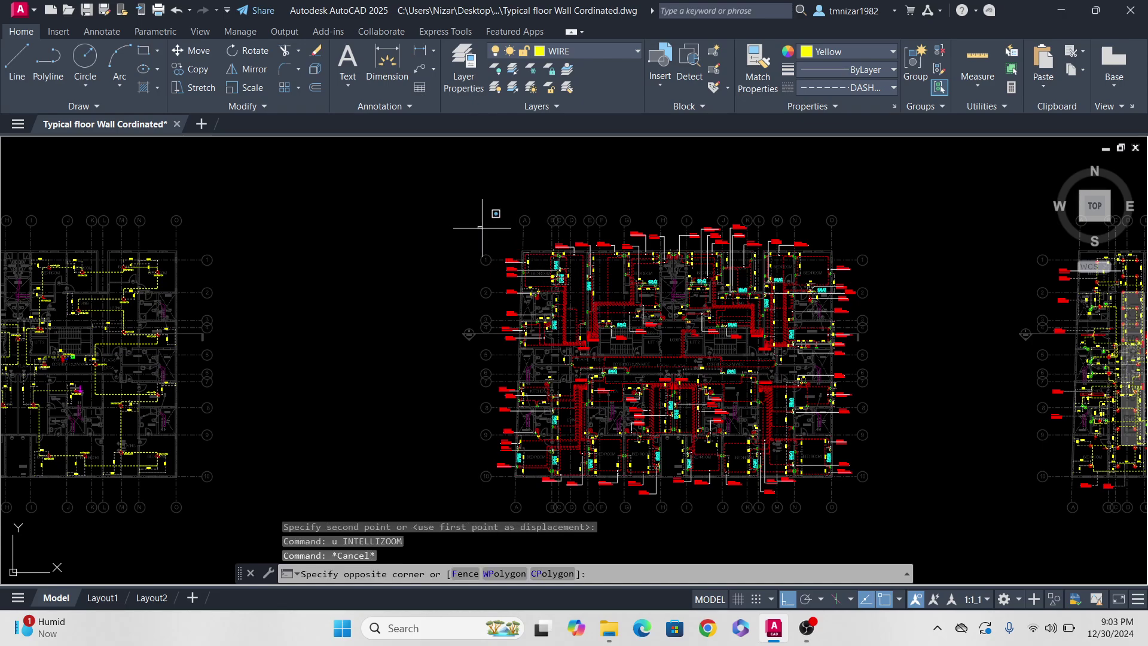
key("Escape")
left_click(450, 186)
left_click(880, 504)
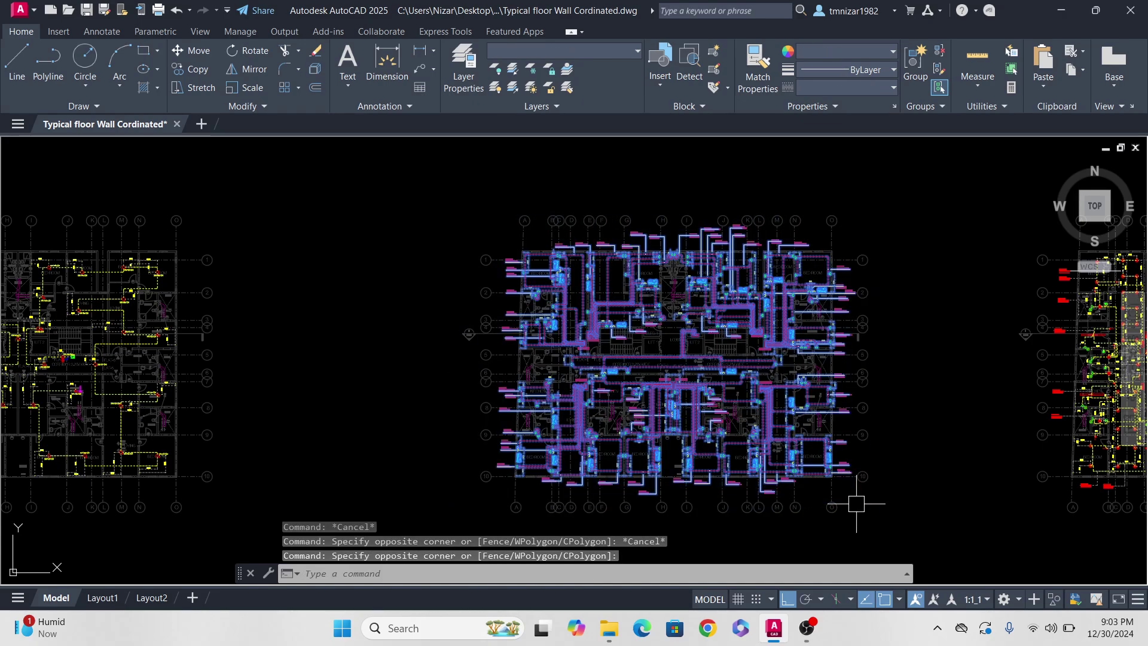
type("b")
key("Return")
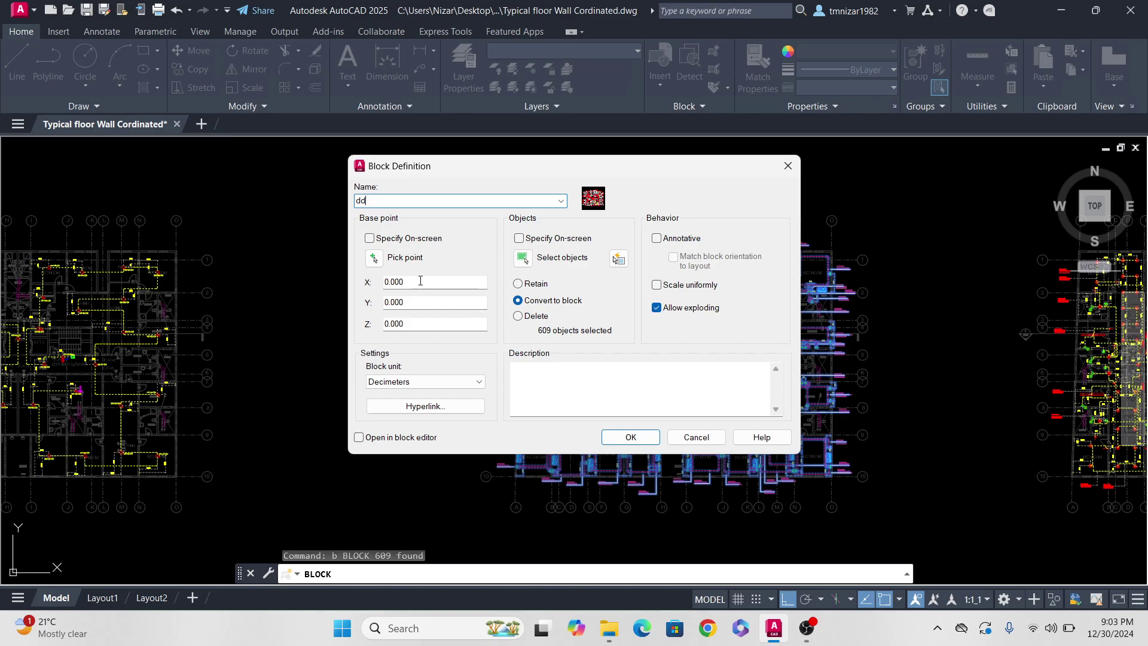
Step: Snap the dd block's base point to a midpoint in the plan and confirm
left_click(373, 258)
scroll(681, 365, "up", 5)
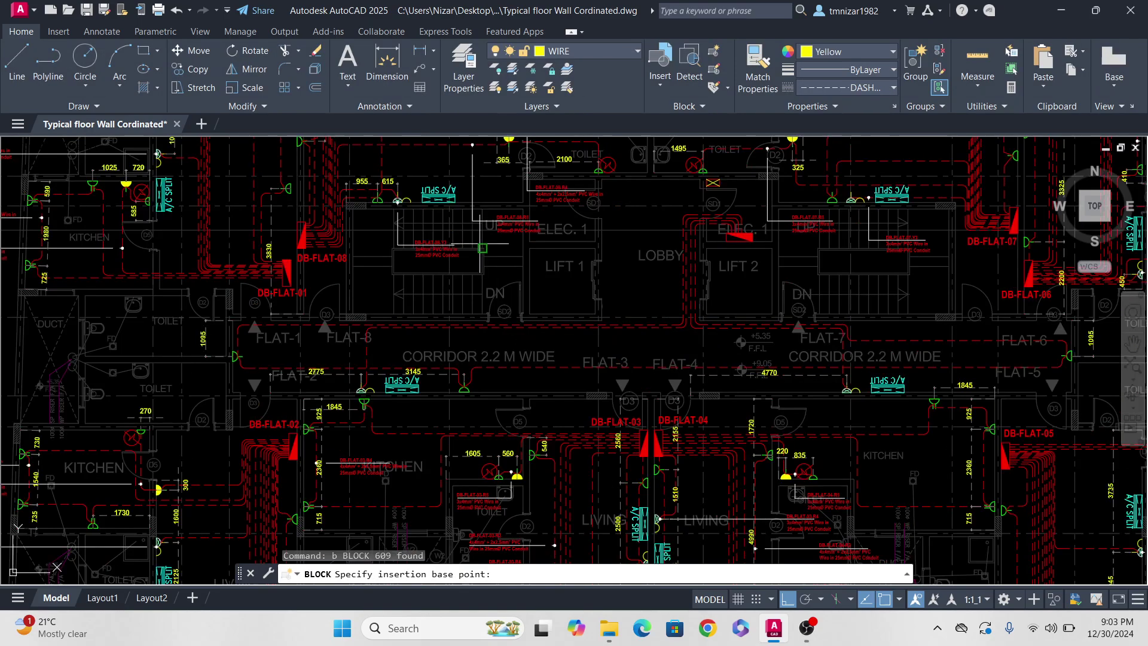
scroll(485, 247, "up", 6)
left_click(496, 312)
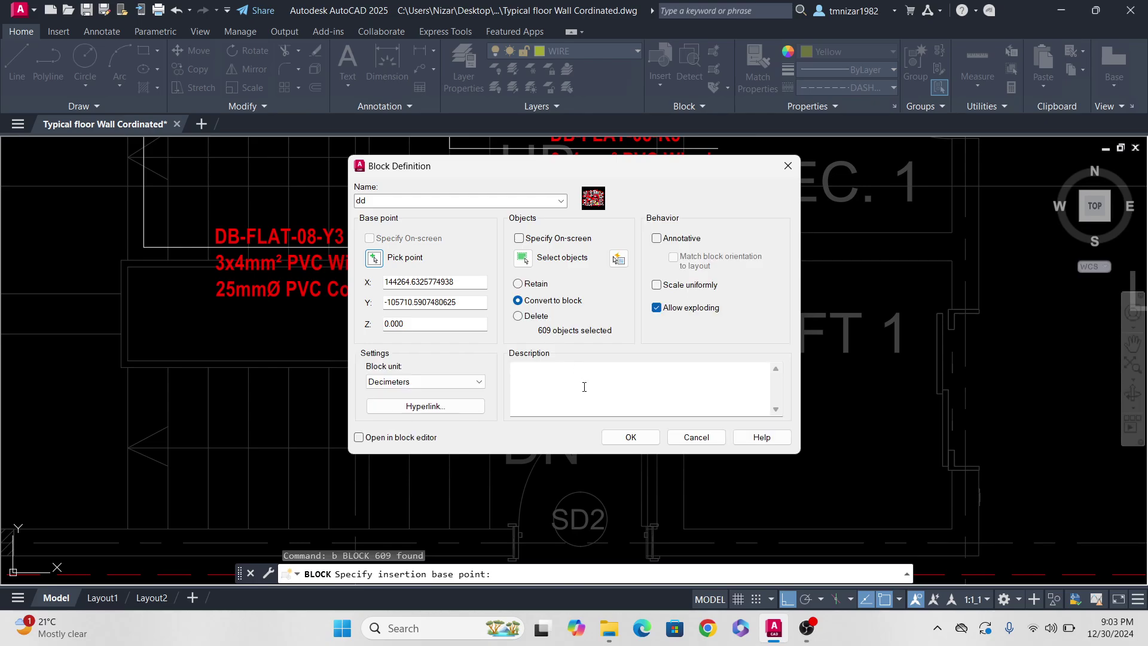
left_click(603, 440)
scroll(586, 386, "down", 8)
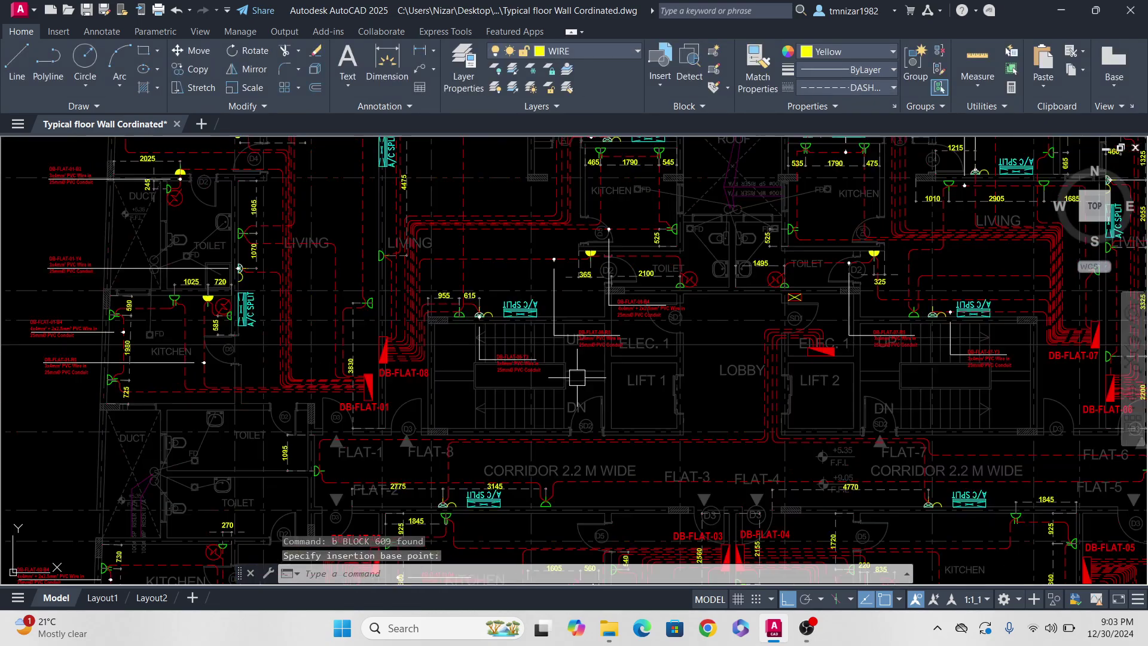
Step: Start LAYULK to unlock a layer by picking an object
key("Escape")
type("layulk")
key("Return")
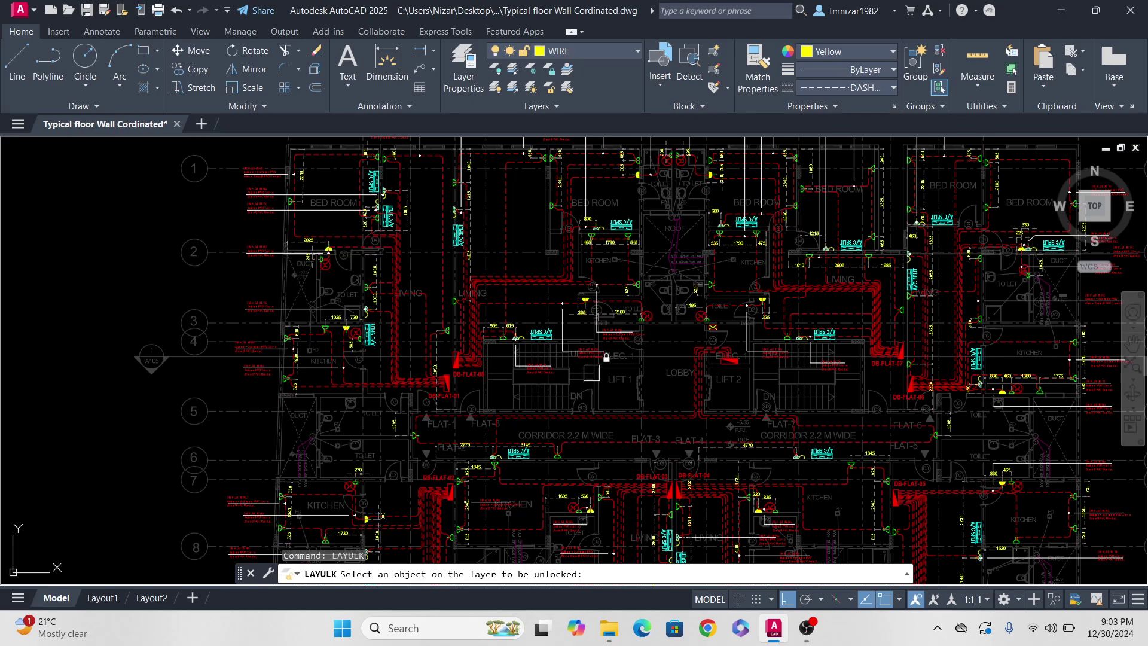
Step: Unlock layer 5 by picking one of its objects
left_click(580, 382)
scroll(580, 381, "down", 6)
key("Escape")
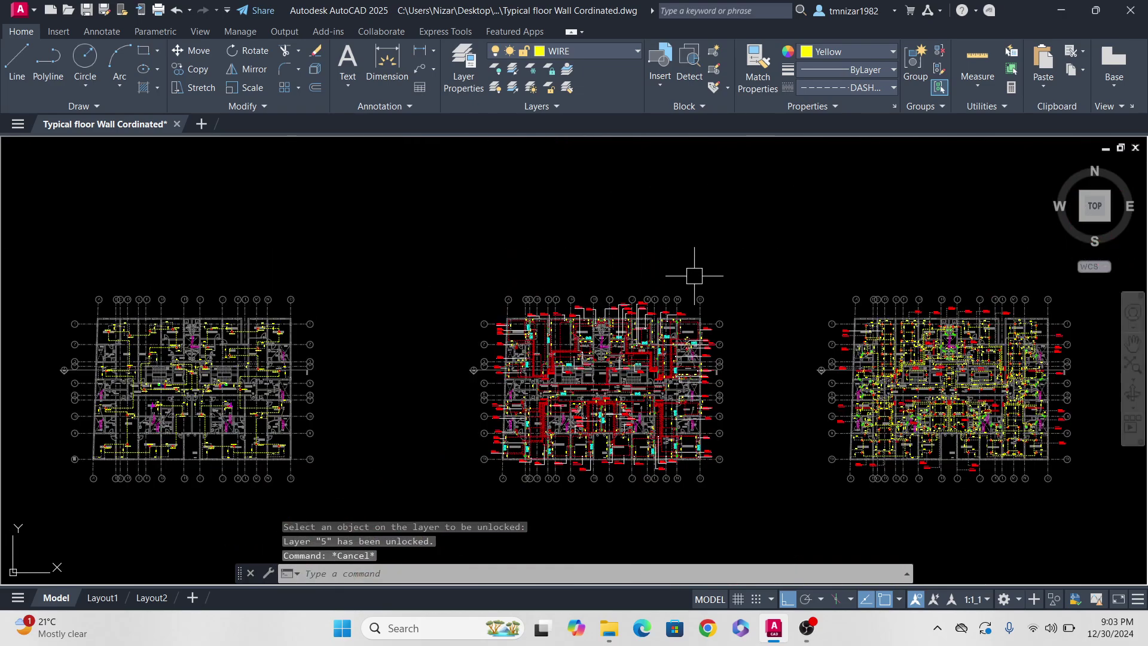
Step: Window-select the middle floor plan and start a copy with a base point, then cancel it
left_click(718, 266)
left_click(451, 536)
middle_click_drag(664, 426, 649, 450)
type("co")
key("Return")
left_click(756, 400)
middle_click_drag(752, 254, 752, 413)
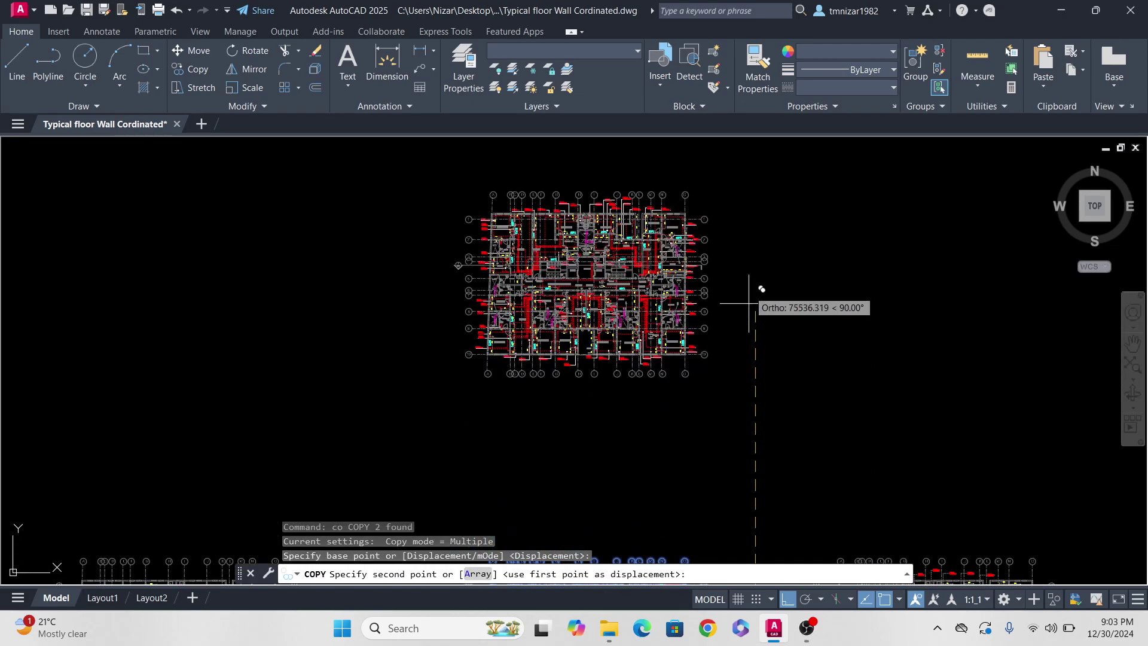
key("Escape")
scroll(739, 287, "down", 2)
scroll(701, 286, "up", 8)
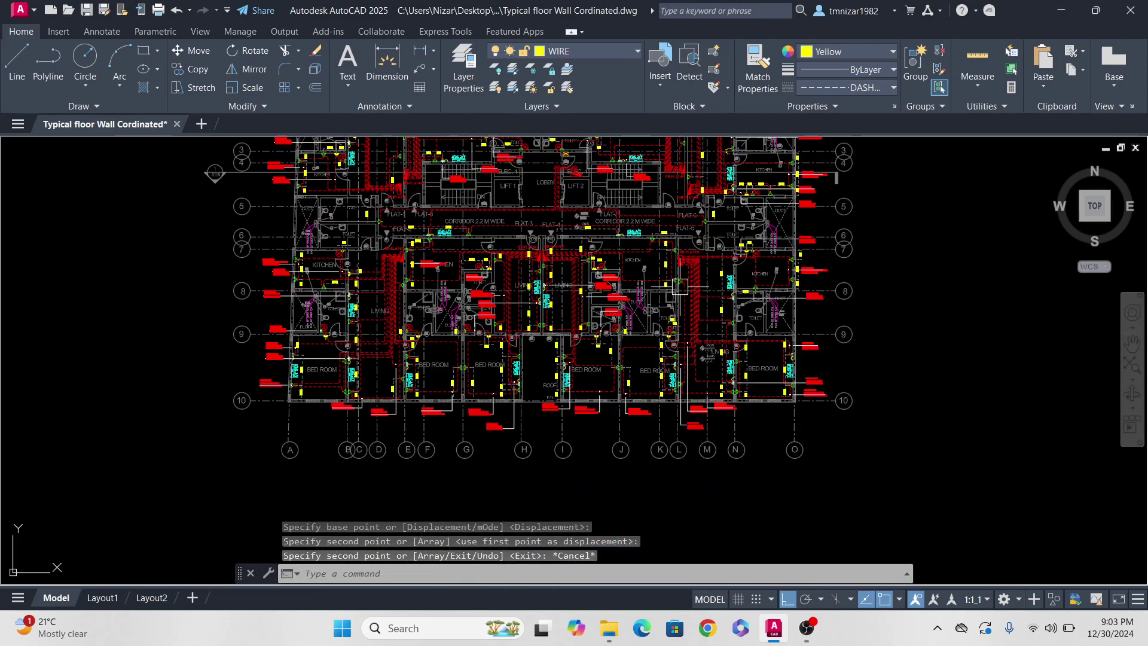
scroll(701, 285, "down", 6)
Step: Undo the last three operations, then begin a crossing window over the middle plan
type("u")
key("Return")
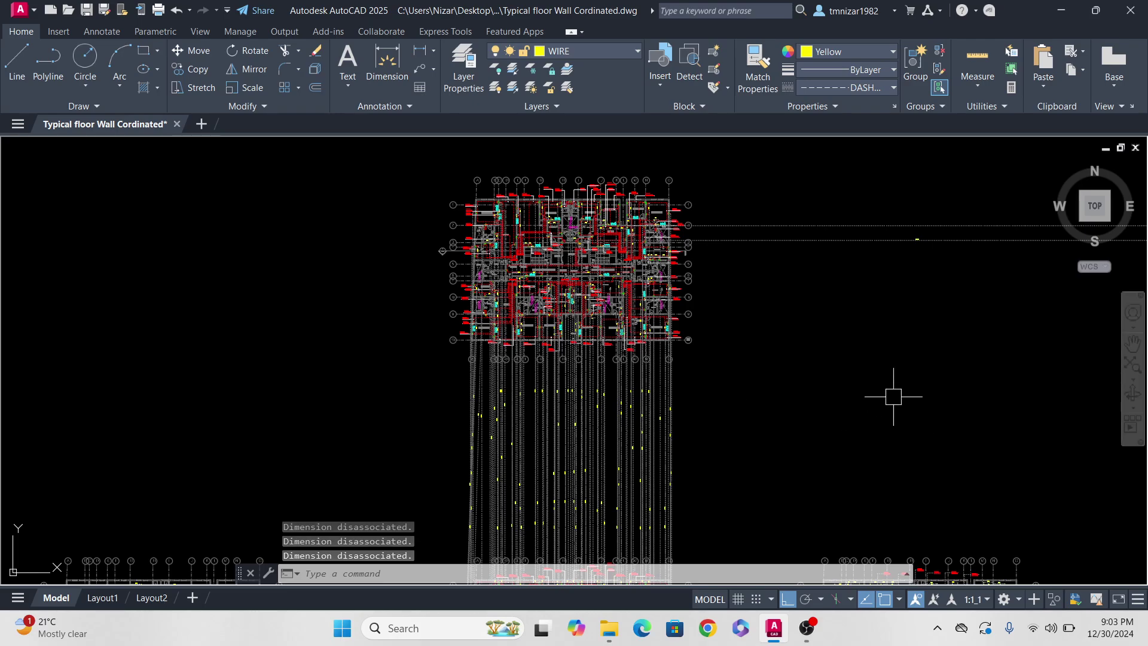
type("u")
key("Return")
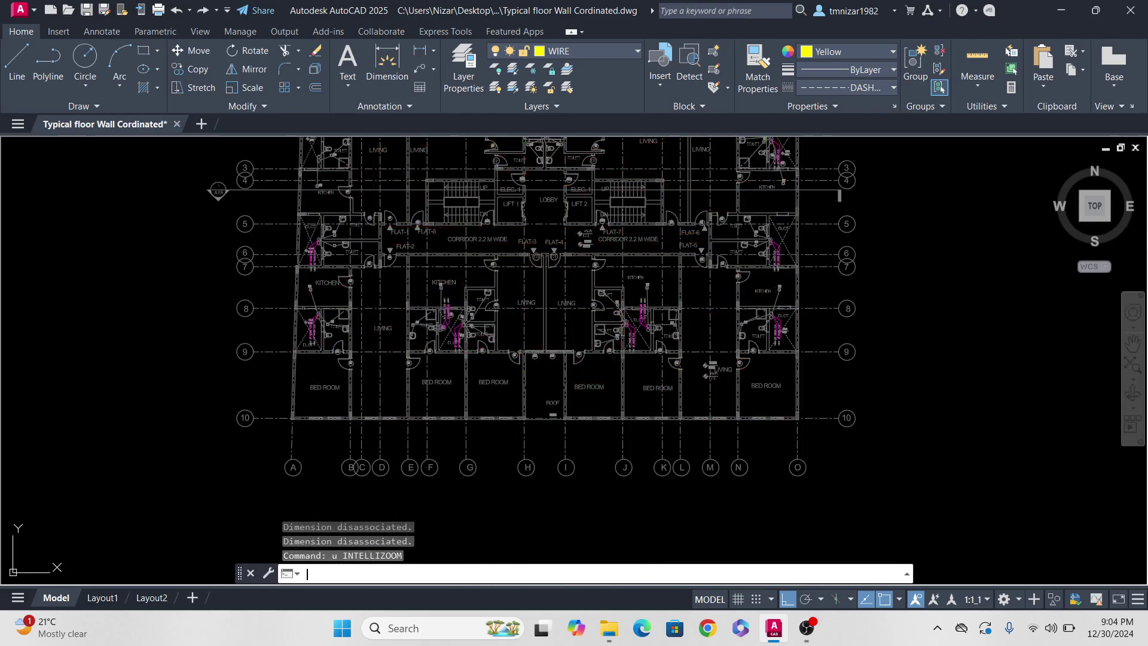
type("U")
key("Return")
left_click(771, 190)
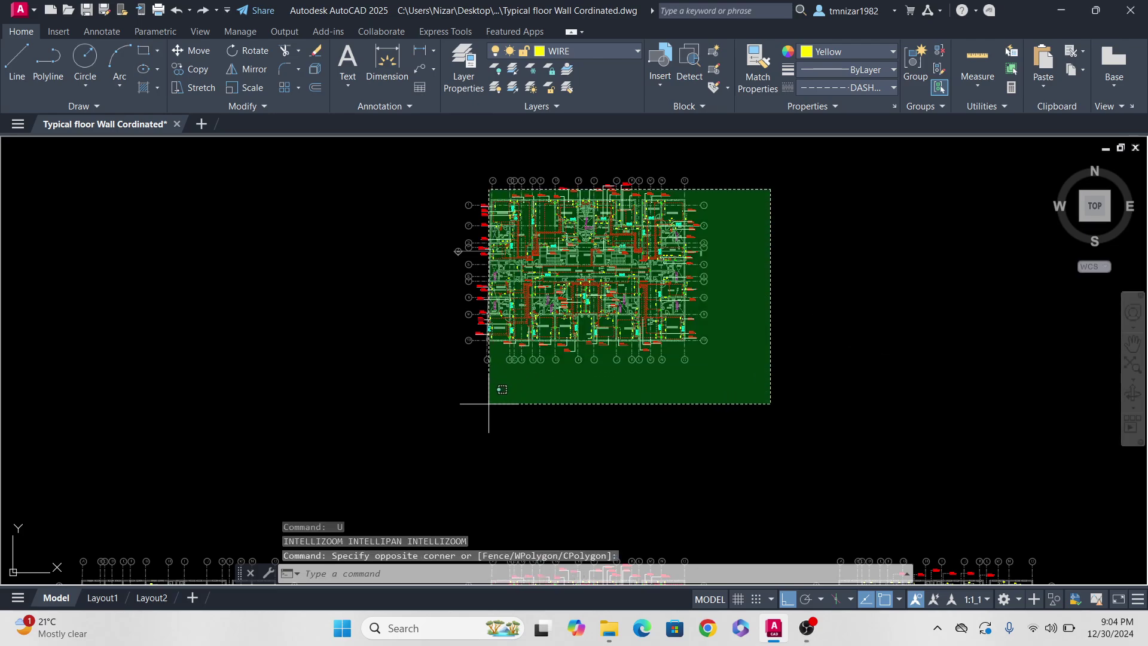